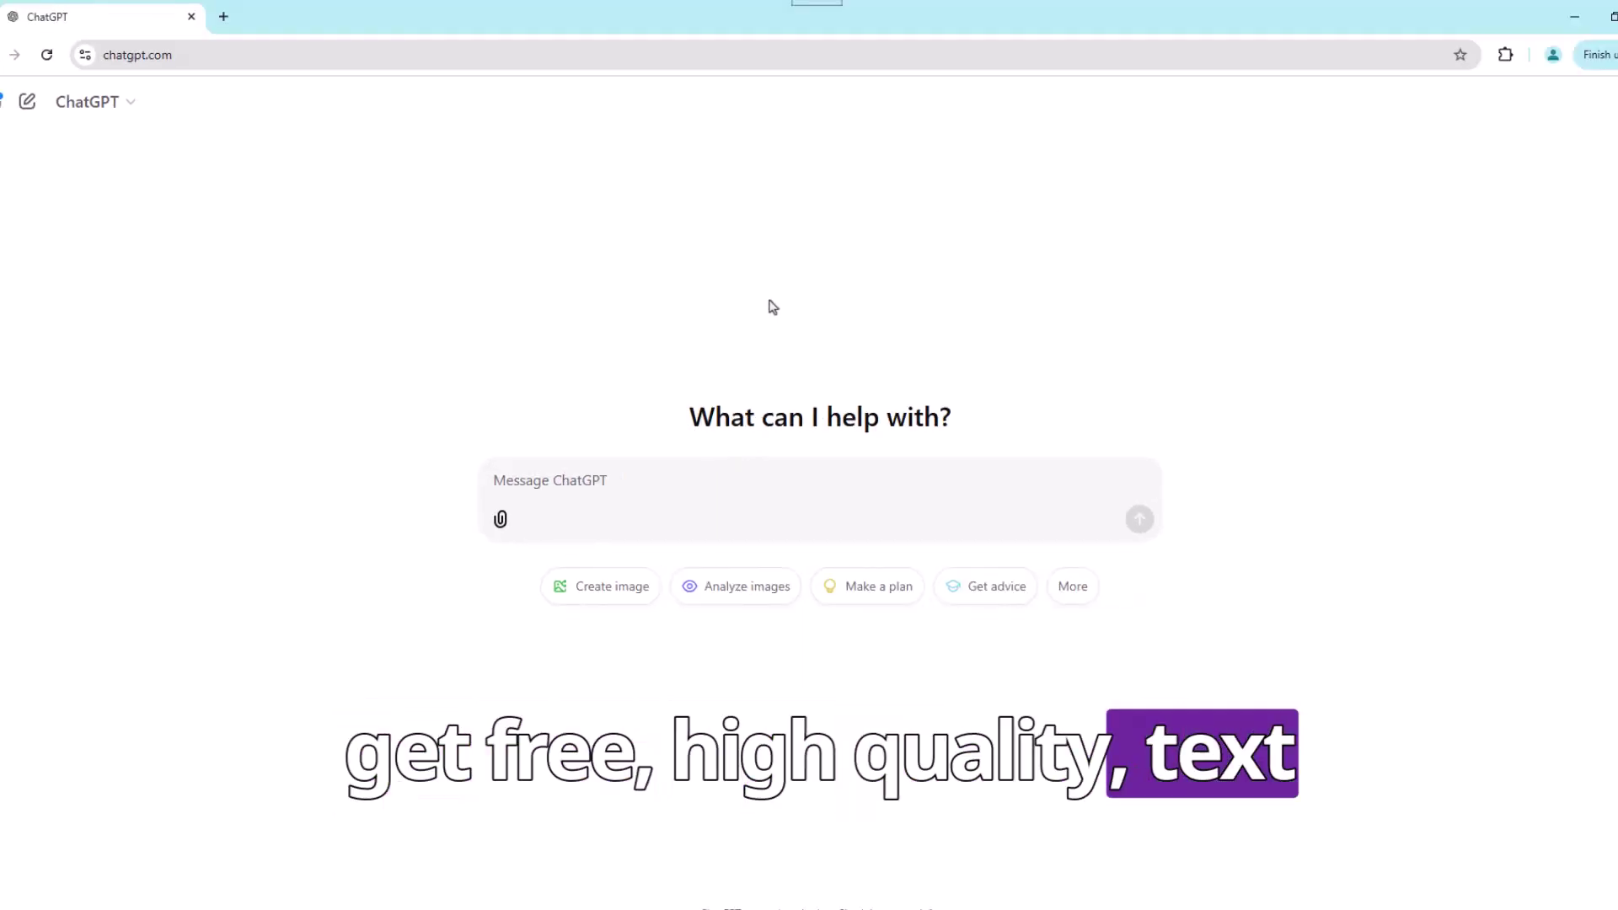
Step: Send the pasted entrepreneur training-course synopsis prompt and have ChatGPT read the reply aloud
{"action": "left_click", "coordinate": [508, 486]}
{"action": "type", "text": "I'm going to create a training course that teaches entrepreneurs how to start and launch their company.  Write a brief paragraph synopsis."}
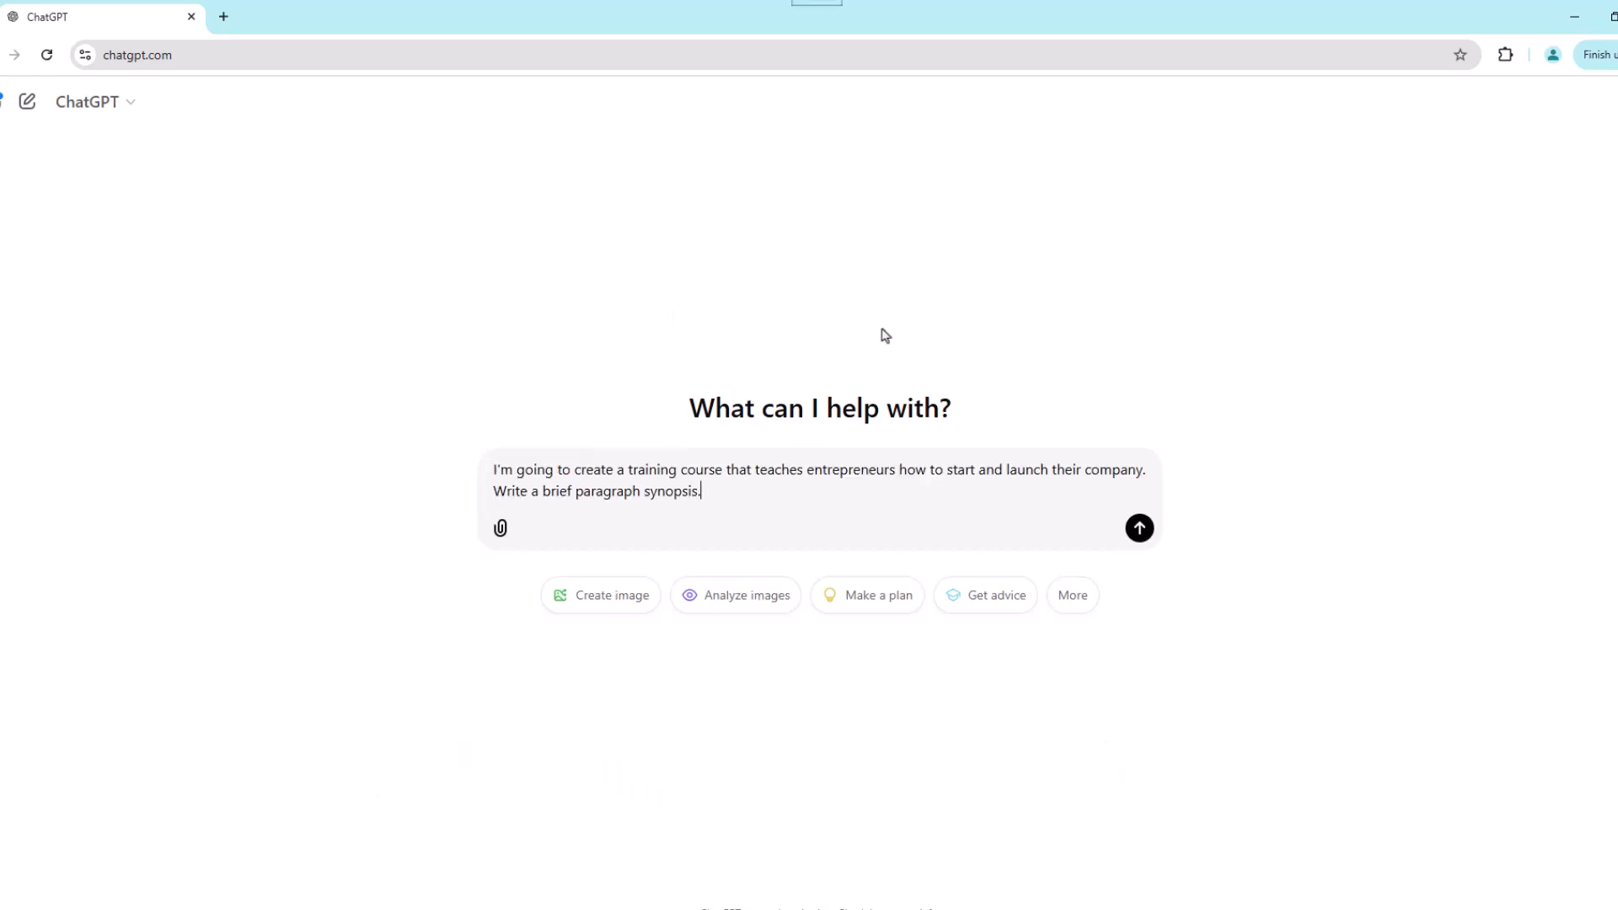
{"action": "key", "text": "Return"}
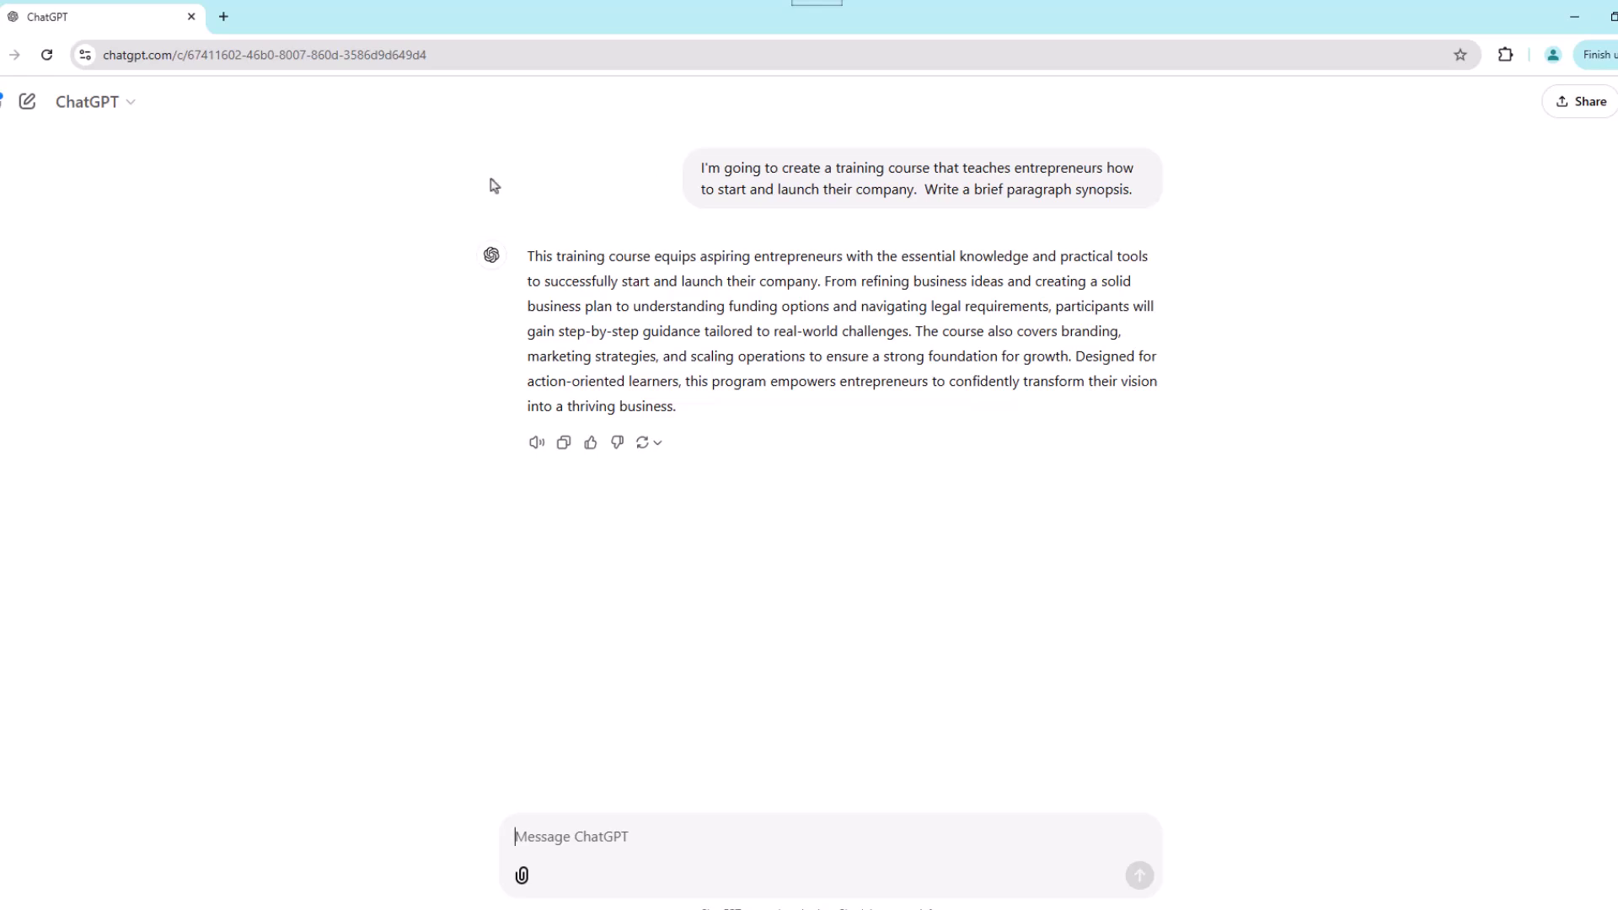
{"action": "left_click", "coordinate": [536, 443]}
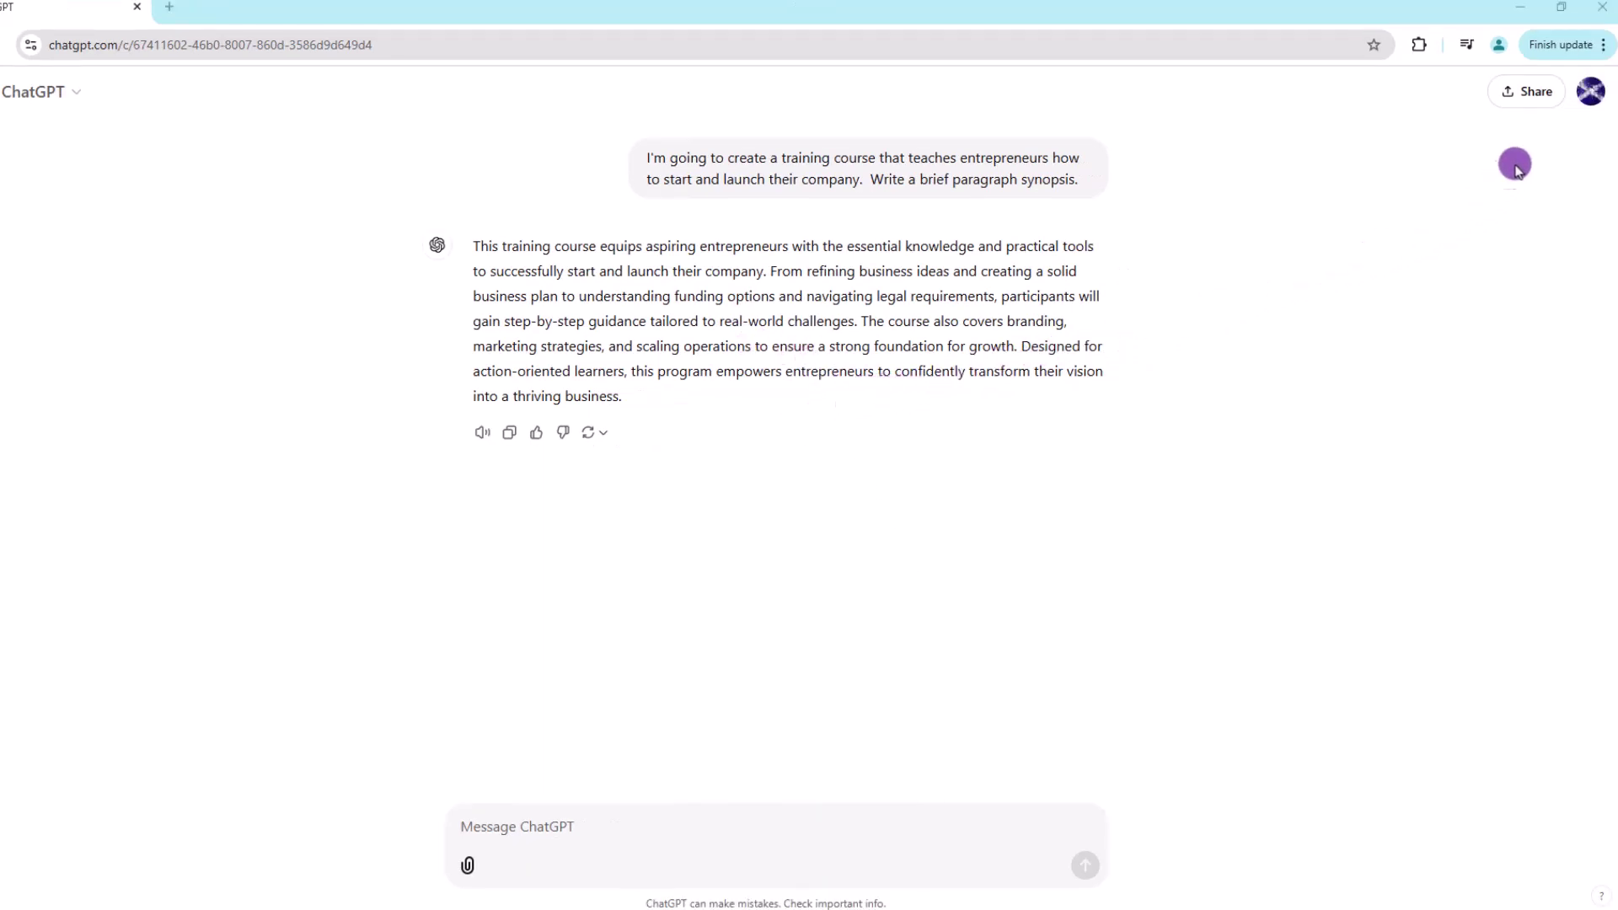
Step: Look through the read-aloud voice list in ChatGPT's Speech settings, then close the settings
{"action": "left_click", "coordinate": [1596, 92]}
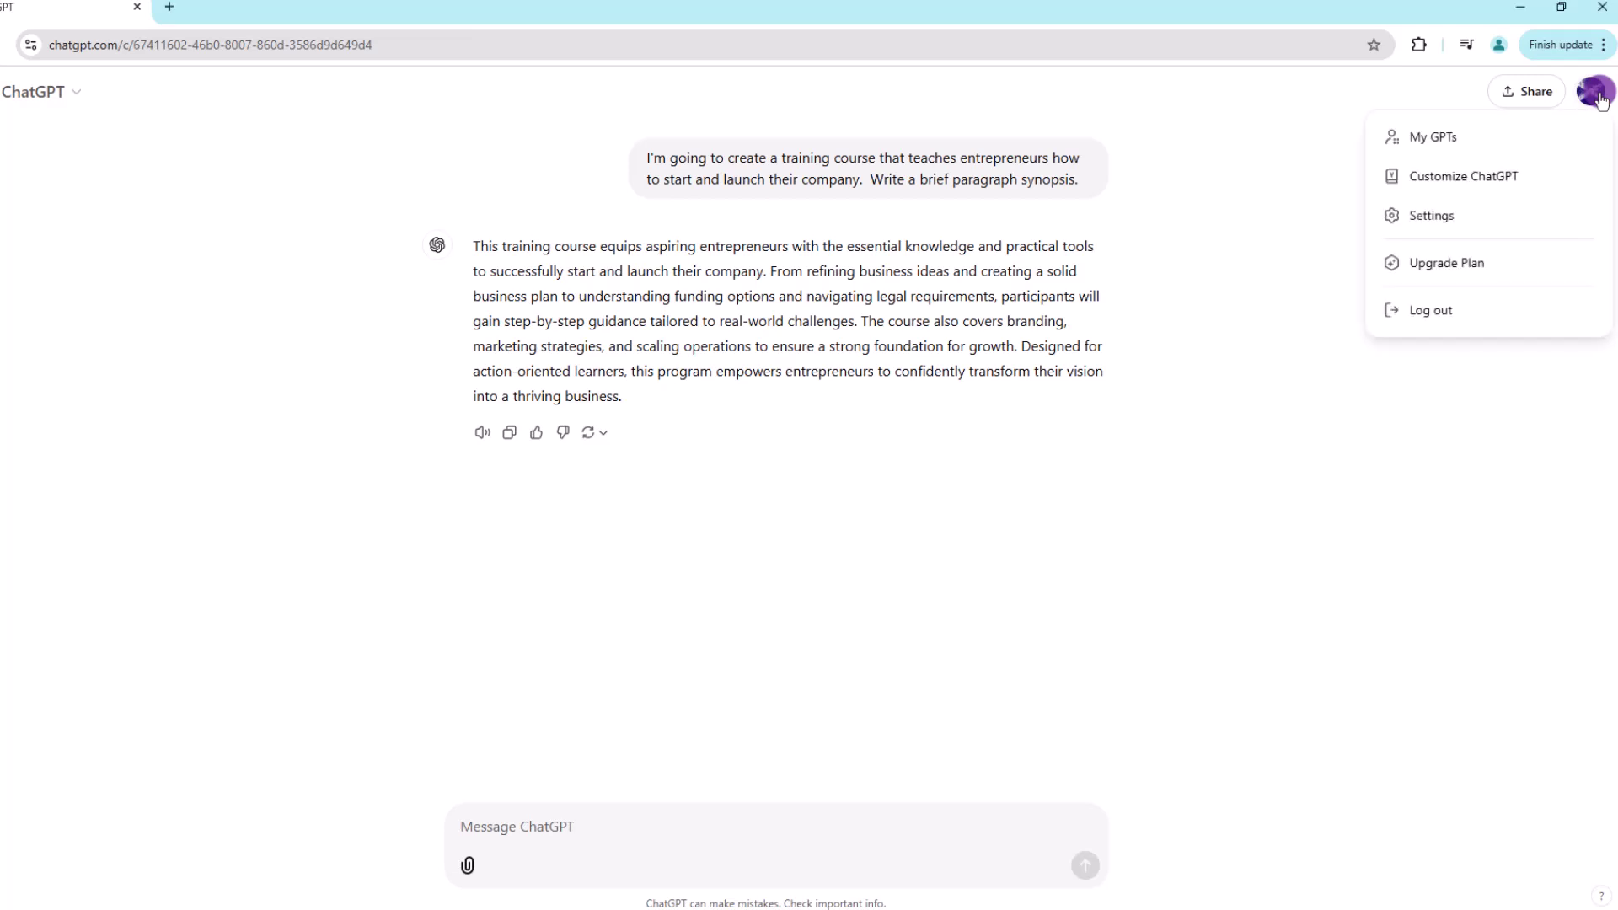
{"action": "left_click", "coordinate": [1431, 216]}
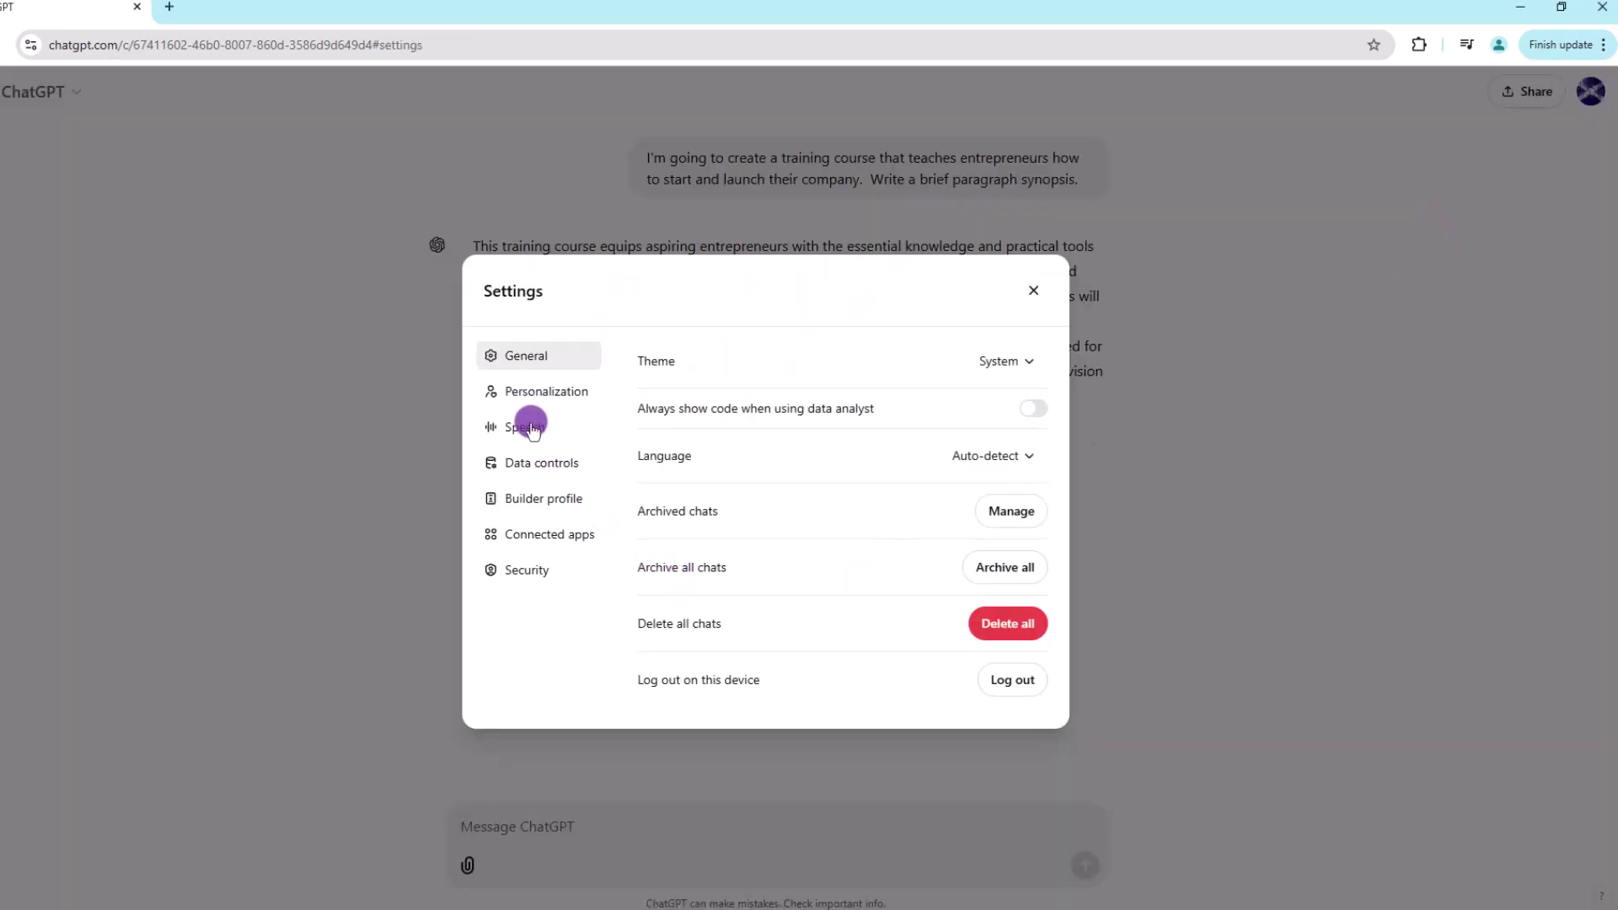
{"action": "left_click", "coordinate": [532, 429]}
{"action": "left_click", "coordinate": [1033, 394]}
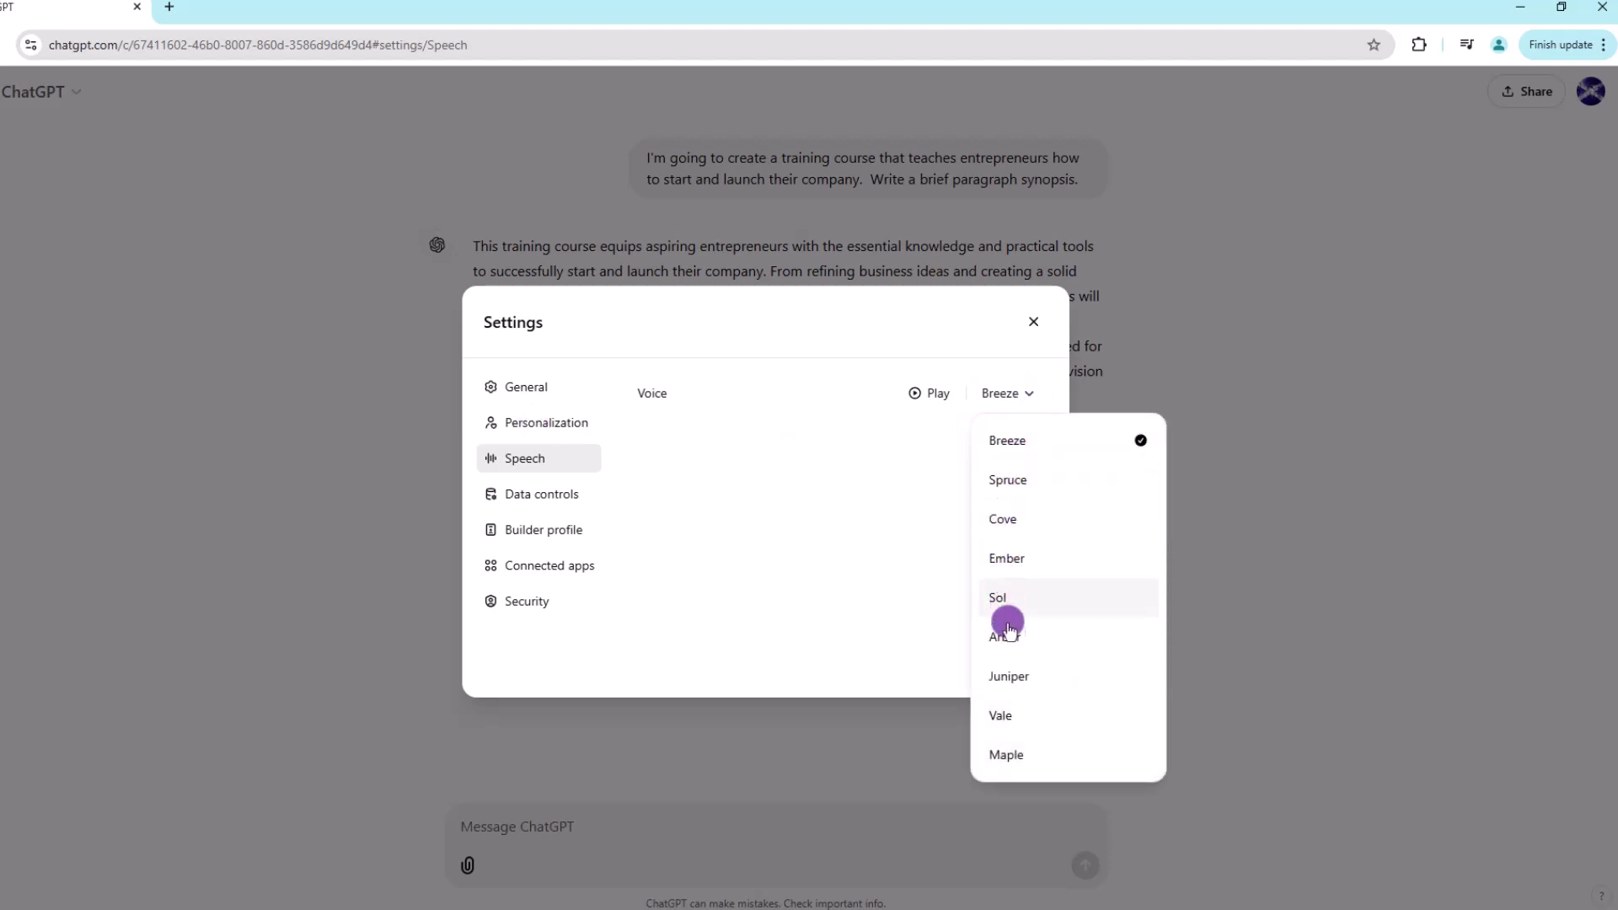
{"action": "left_click", "coordinate": [1253, 562]}
{"action": "left_click", "coordinate": [1129, 369]}
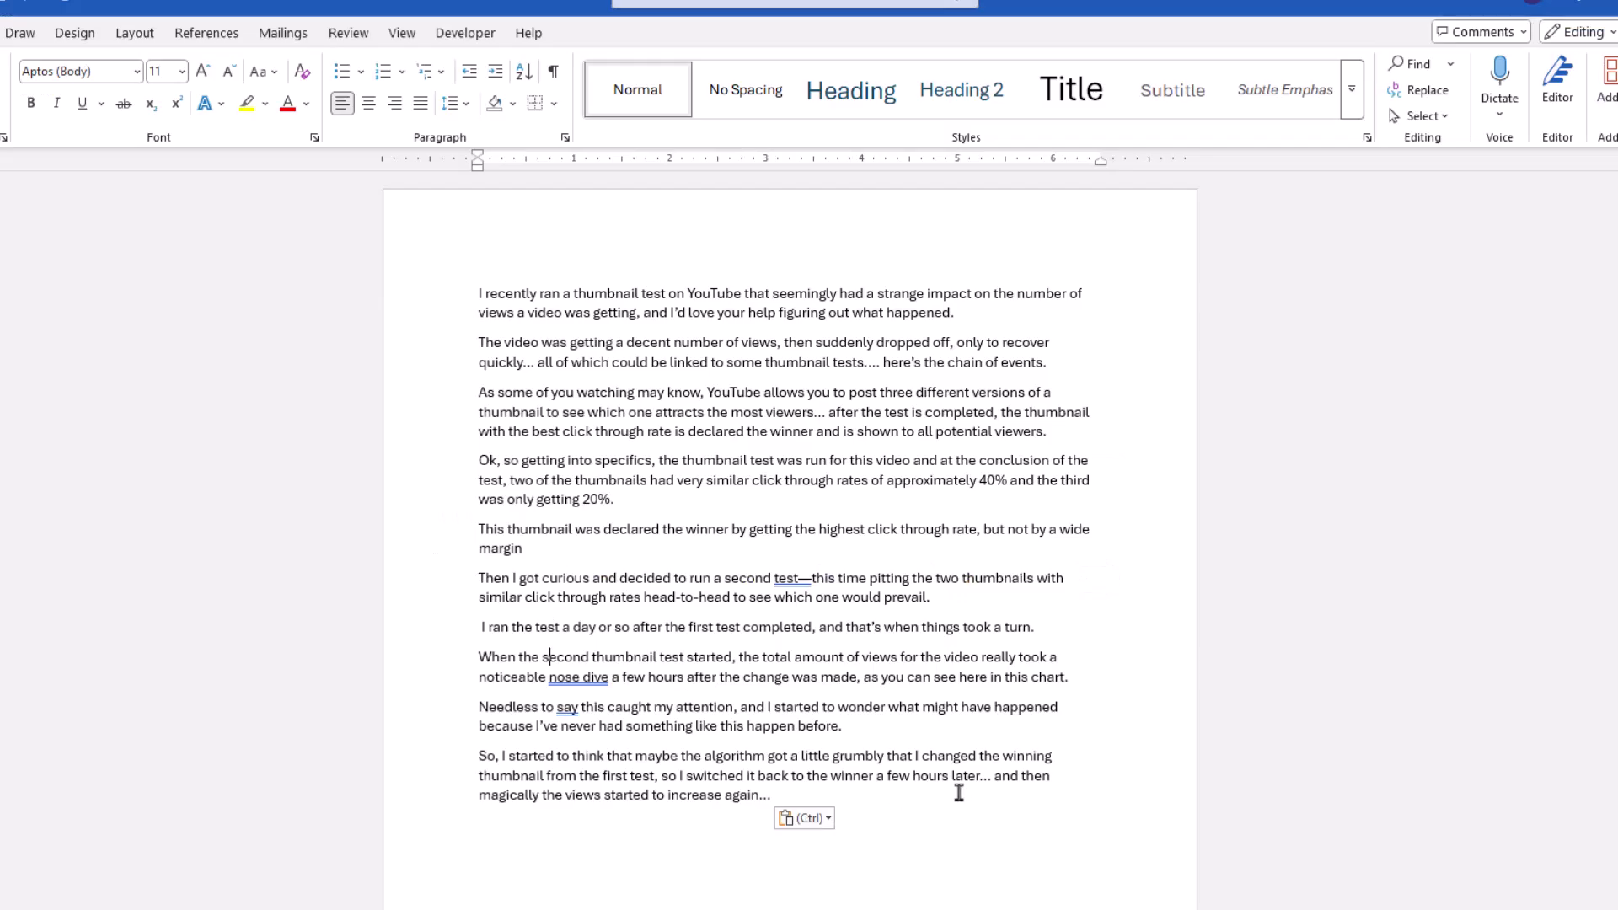
Step: Select the entire YouTube thumbnail-test script in Word and copy it
{"action": "left_click_drag", "start_coordinate": [815, 800], "coordinate": [477, 291]}
{"action": "right_click", "coordinate": [527, 321]}
{"action": "left_click", "coordinate": [578, 426]}
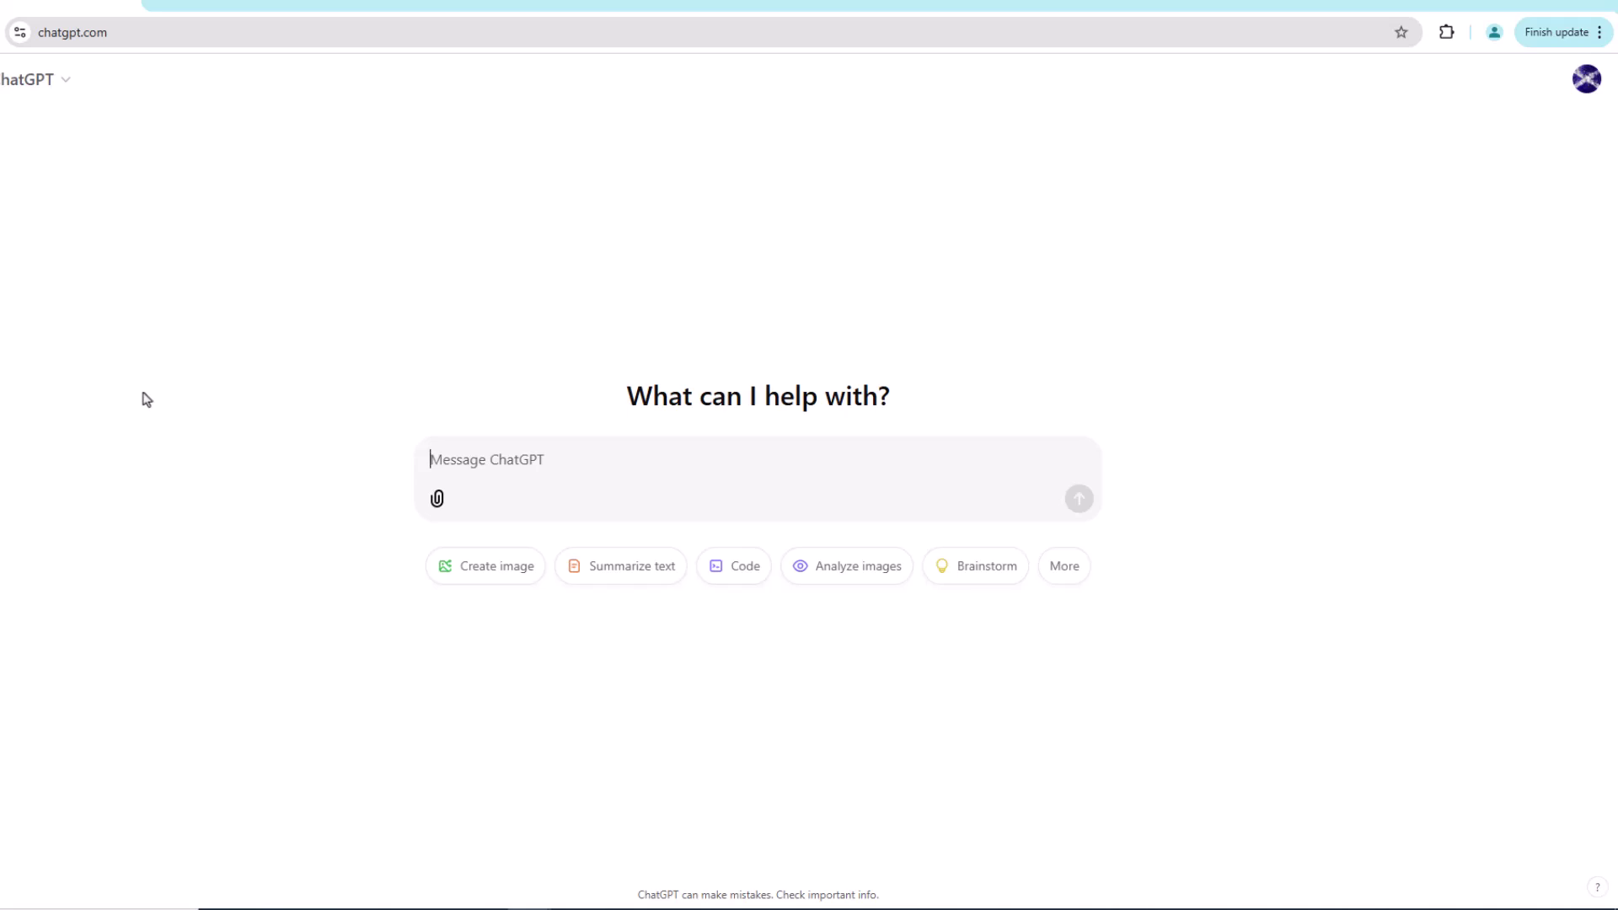
Step: Send ChatGPT 'Duplicate what I'm about to paste, word for word.' followed by the pasted script
{"action": "type", "text": "Duplicate what I'm "}
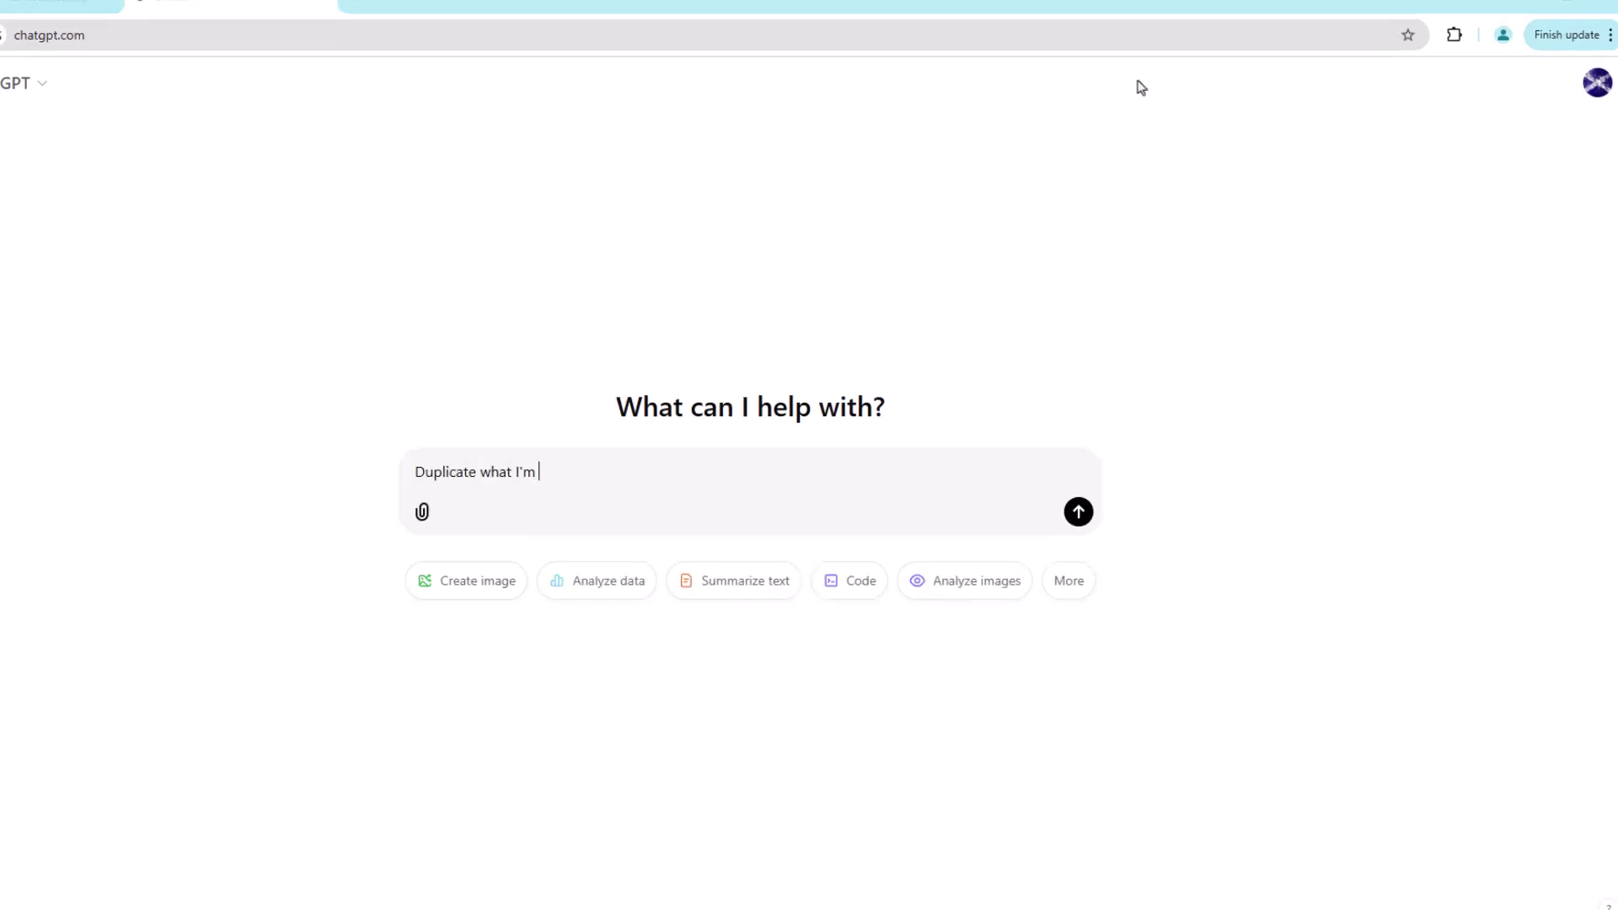
{"action": "type", "text": "about to paste, word for word."}
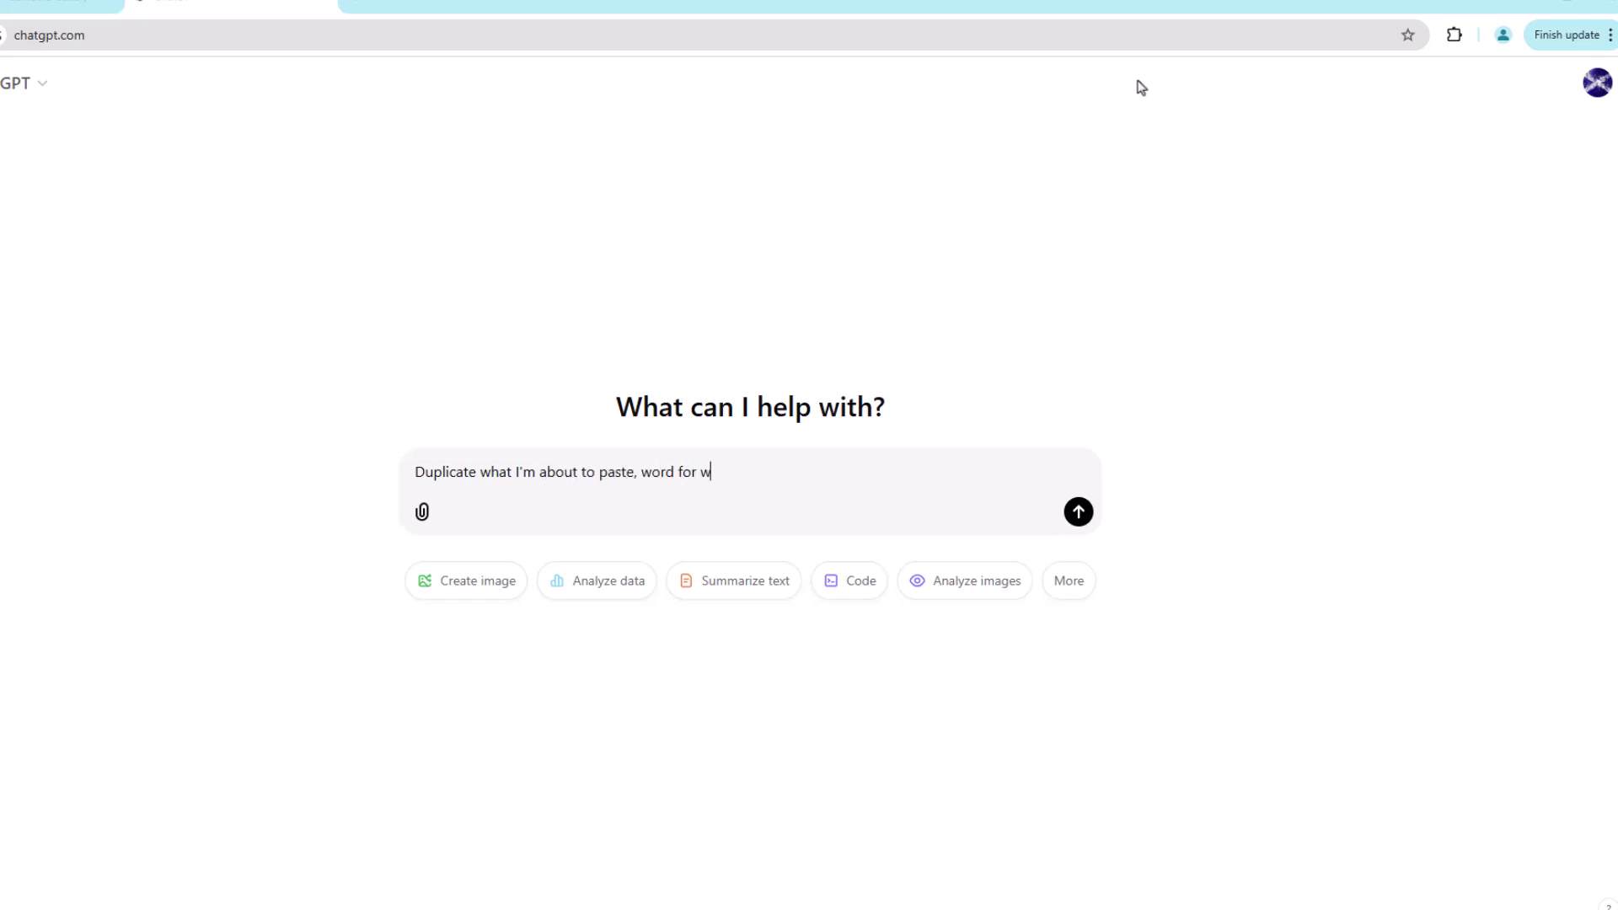
{"action": "key", "text": "shift+Return"}
{"action": "key", "text": "shift+Return"}
{"action": "key", "text": "ctrl+v"}
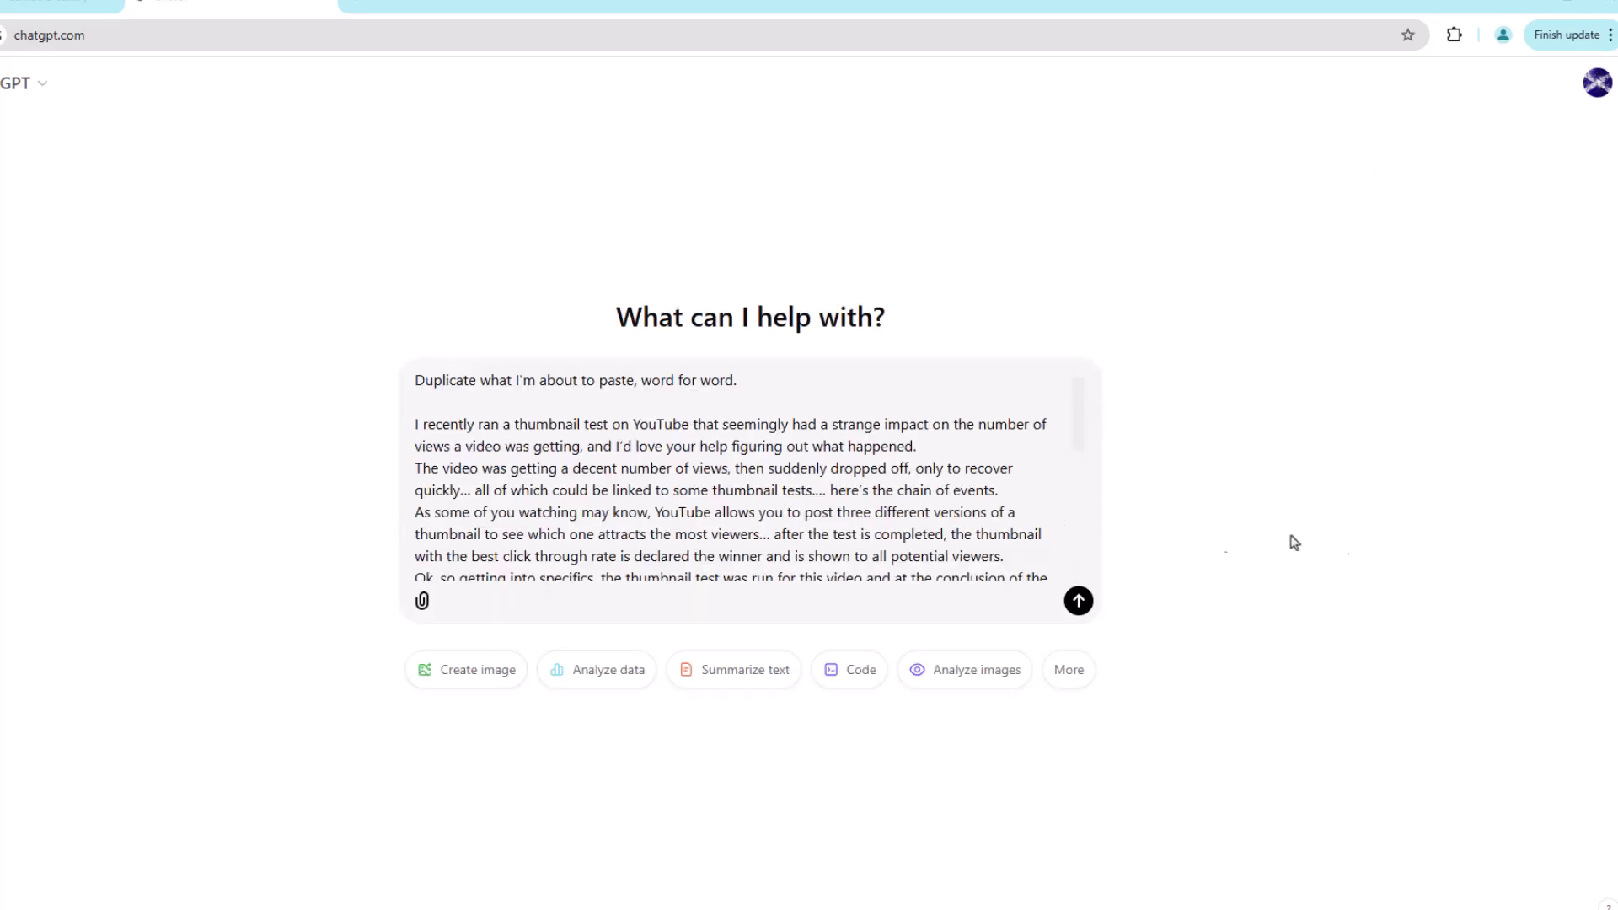
{"action": "key", "text": "Return"}
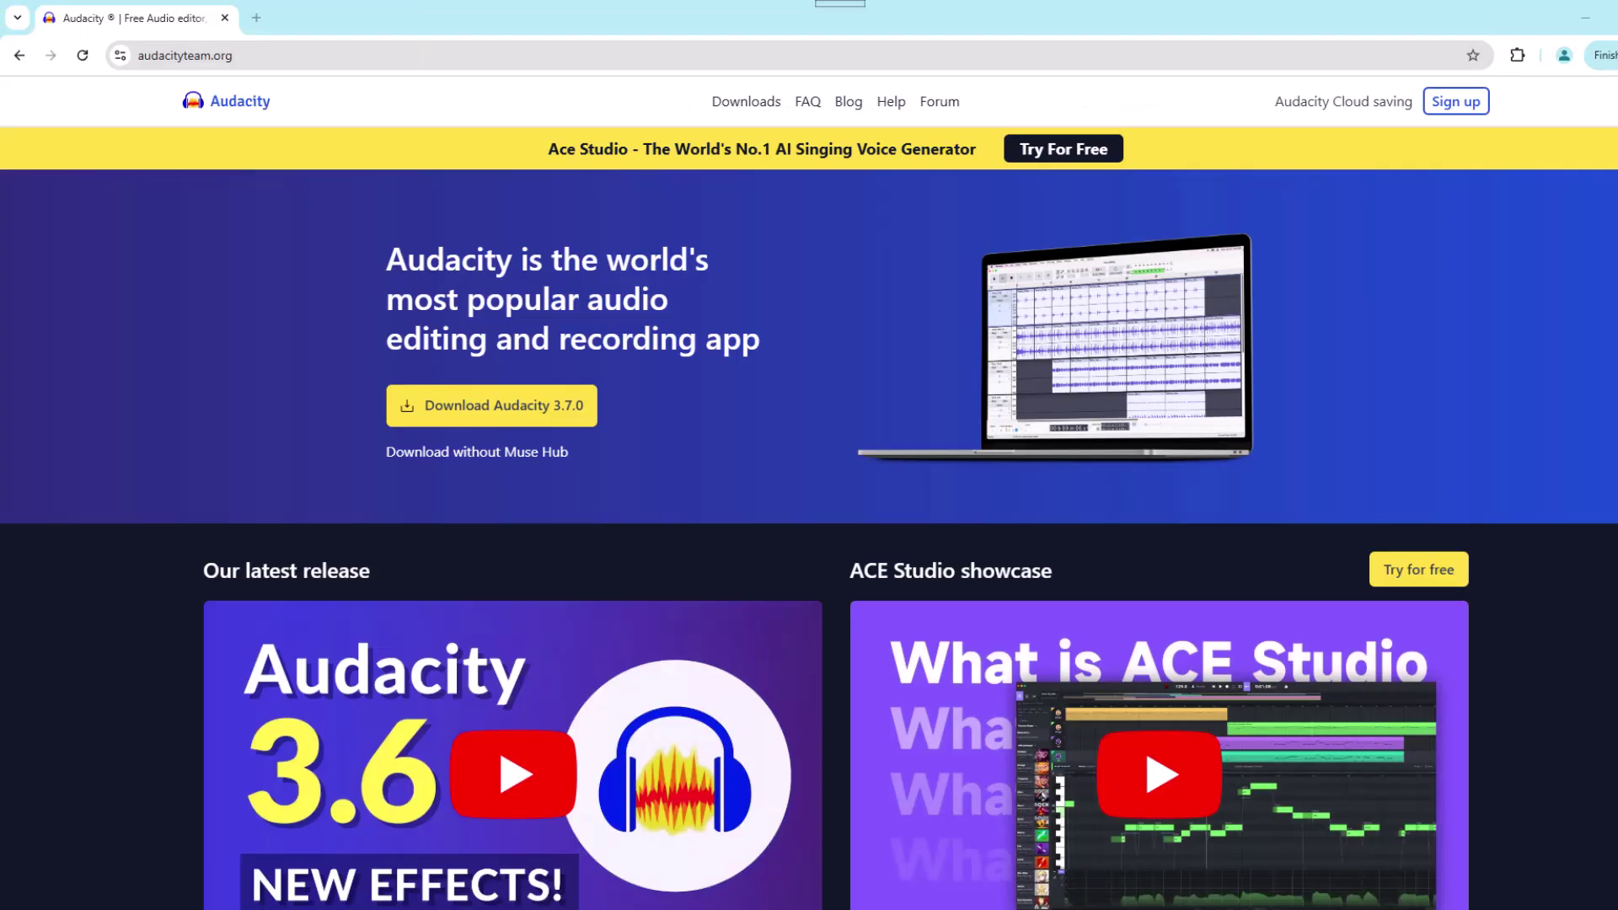
Step: Scroll down the audacityteam.org home page past the Download Audacity 3.7.0 banner
{"action": "scroll", "coordinate": [1611, 699], "scroll_direction": "down", "scroll_amount": 8}
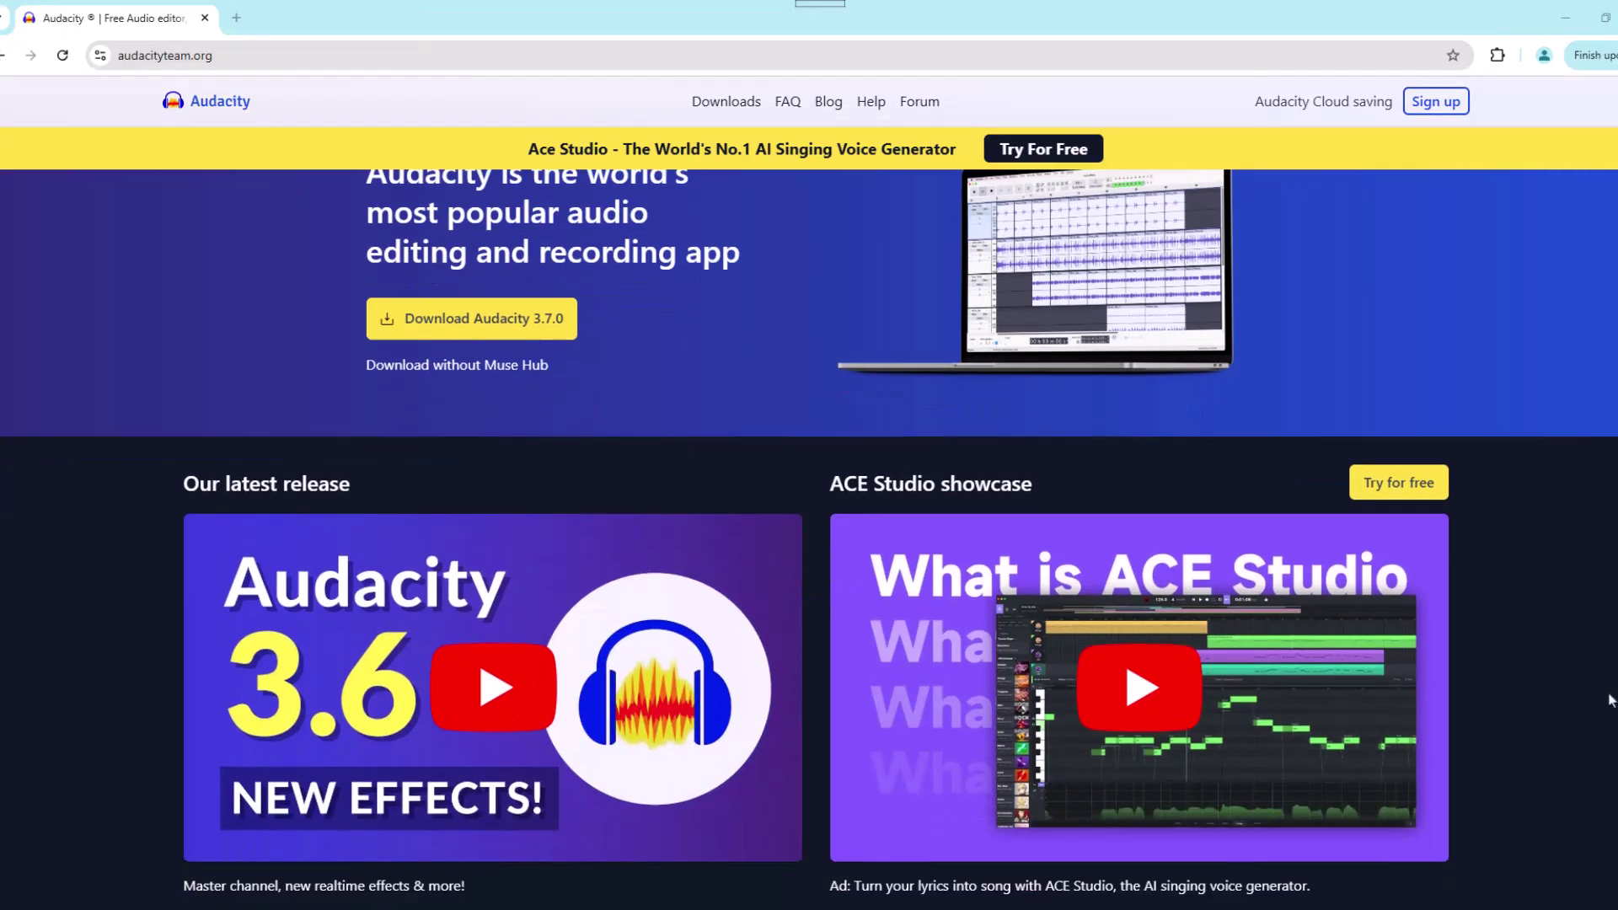
{"action": "scroll", "coordinate": [1611, 700], "scroll_direction": "down", "scroll_amount": 10}
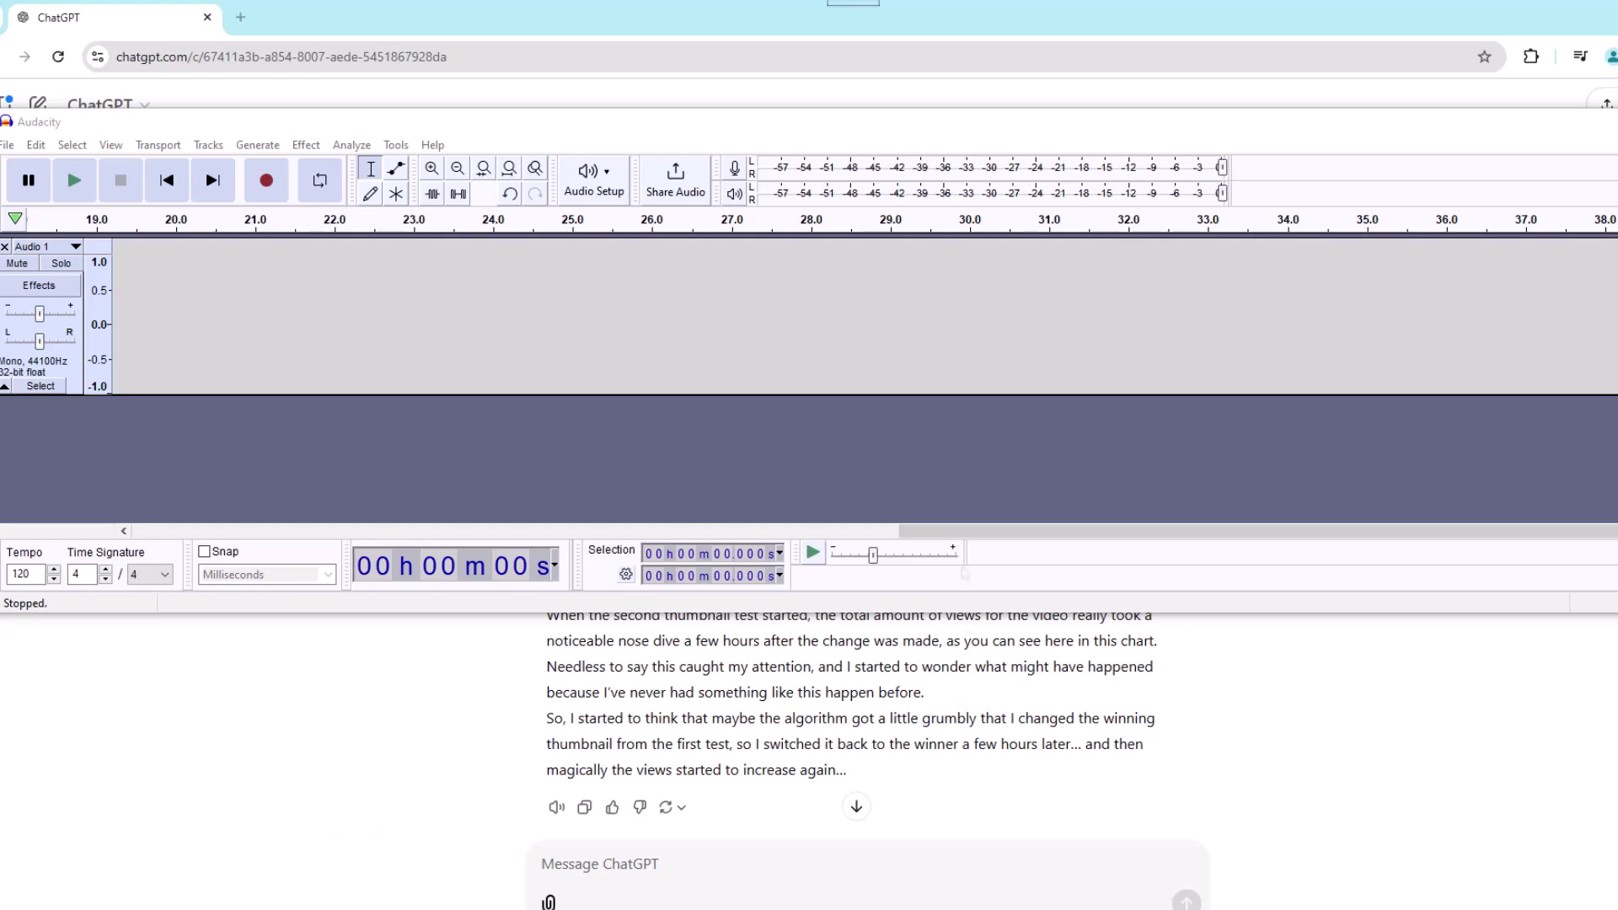
Step: Start recording on Audacity's Audio 1 track, play ChatGPT's read-aloud, then stop the read-aloud
{"action": "left_click", "coordinate": [882, 133]}
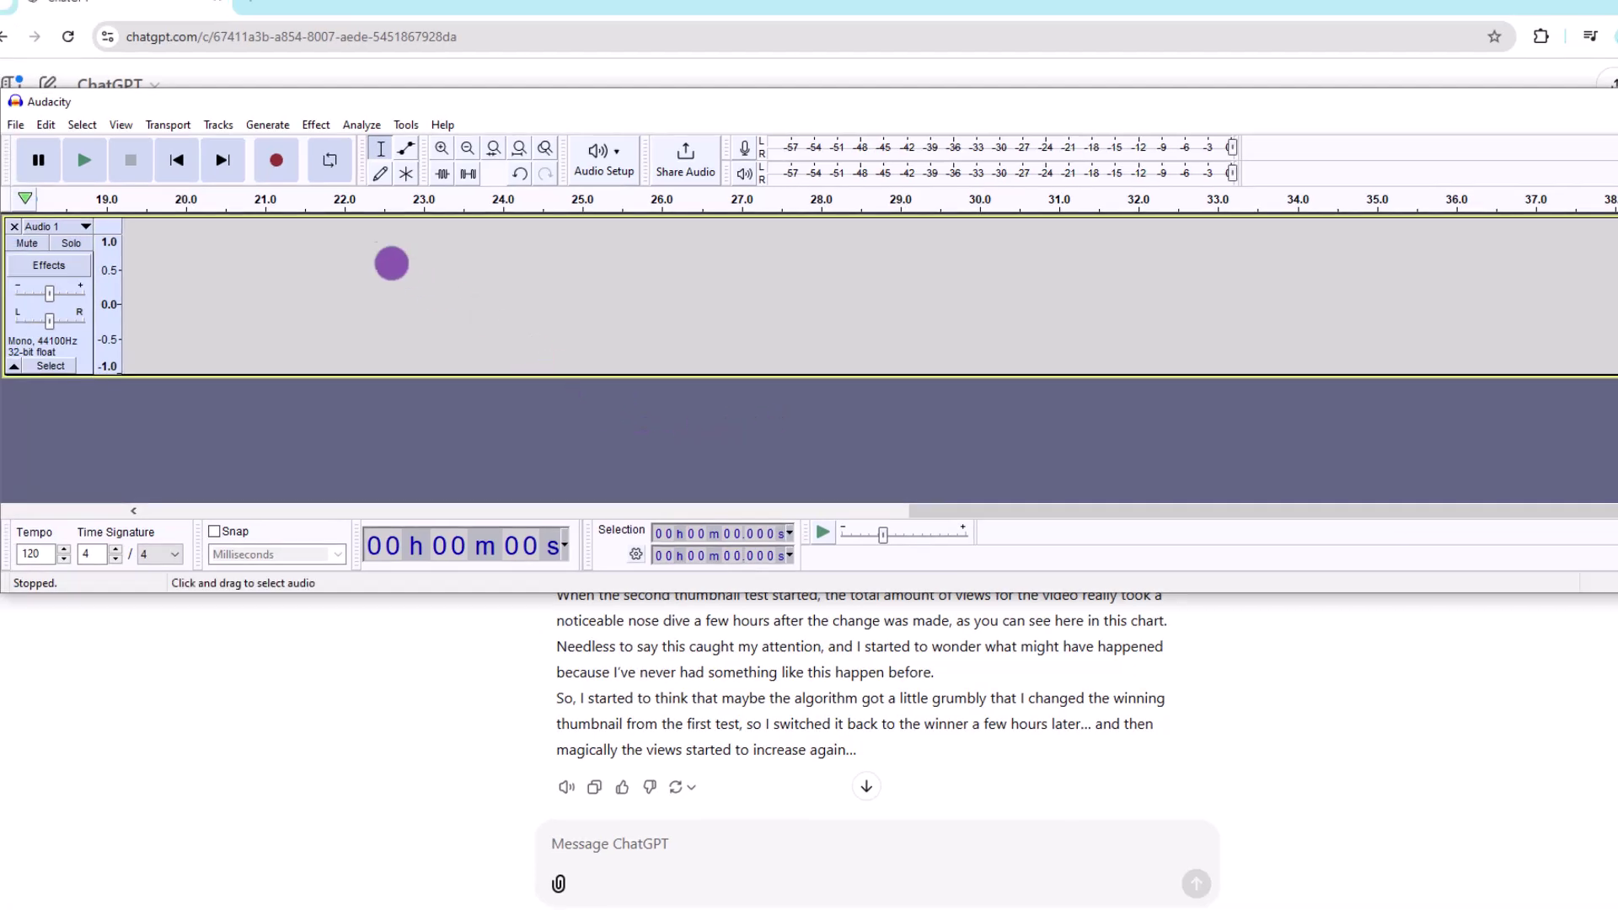
{"action": "left_click", "coordinate": [277, 165]}
{"action": "left_click", "coordinate": [566, 786]}
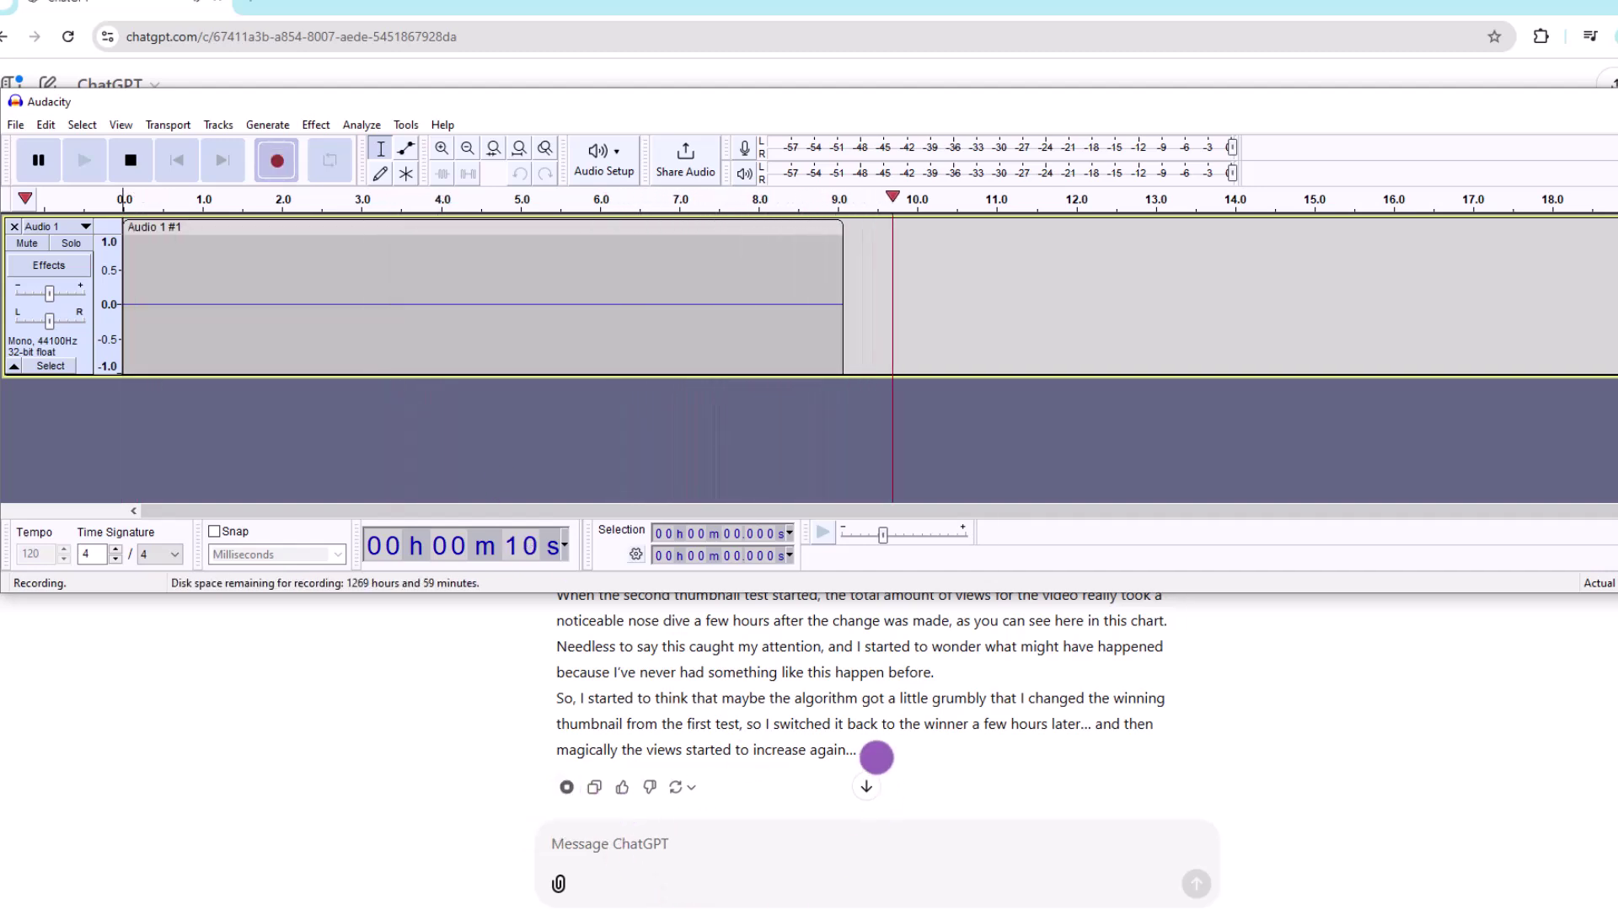
{"action": "left_click", "coordinate": [566, 786]}
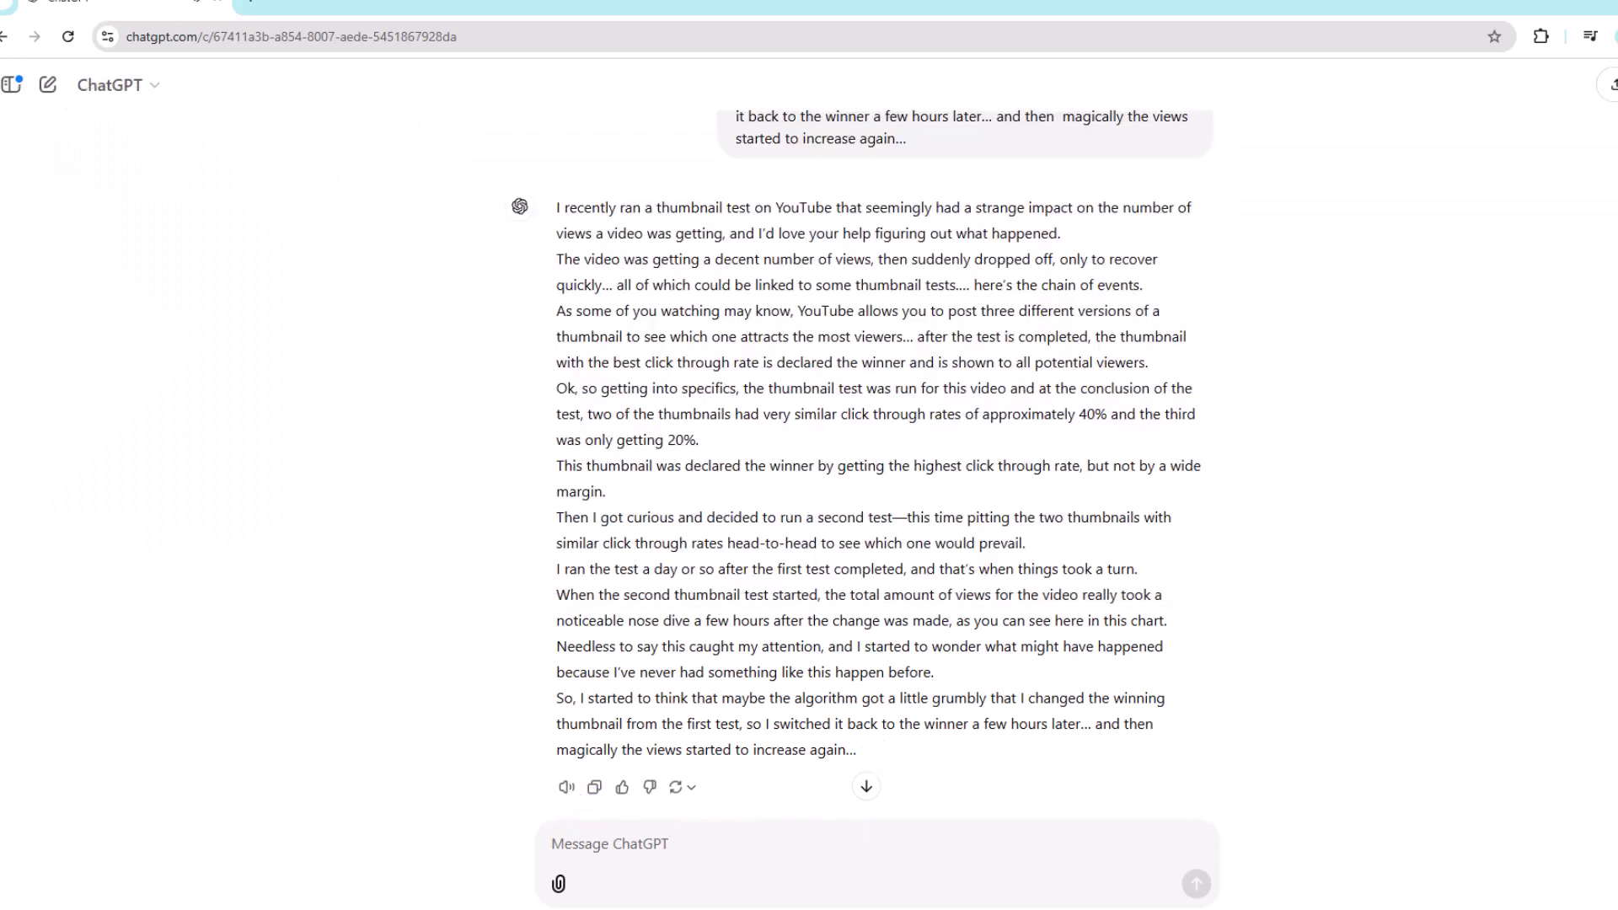
Step: Inspect Audacity's recording device list, then open Audio Settings and the audio Host dropdown
{"action": "key", "text": "alt+Tab"}
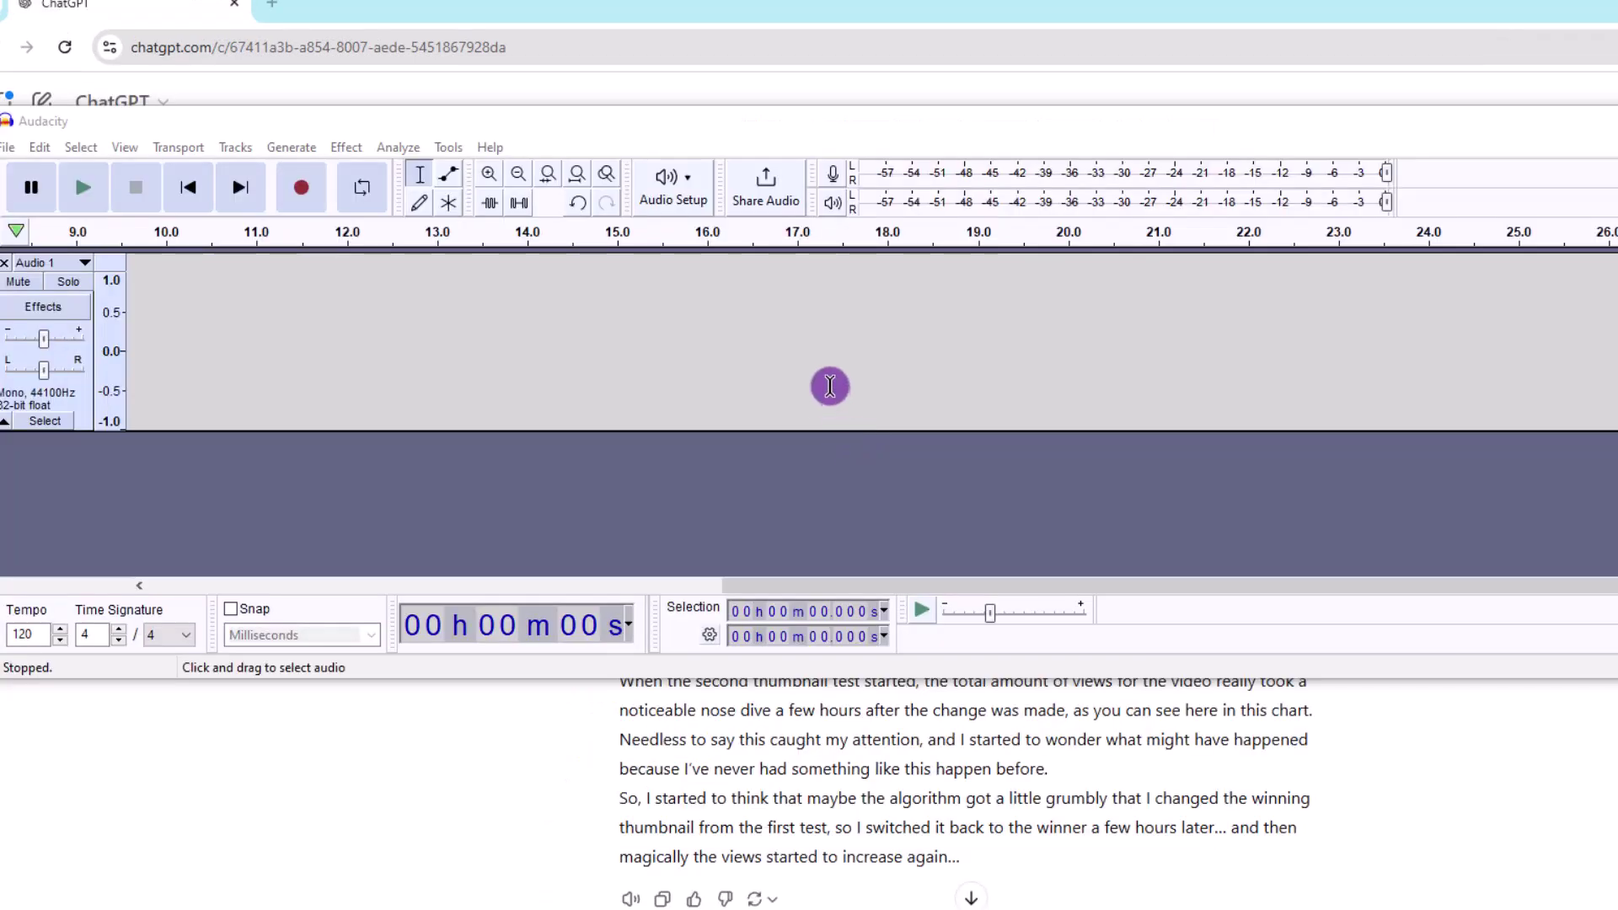
{"action": "left_click", "coordinate": [616, 157]}
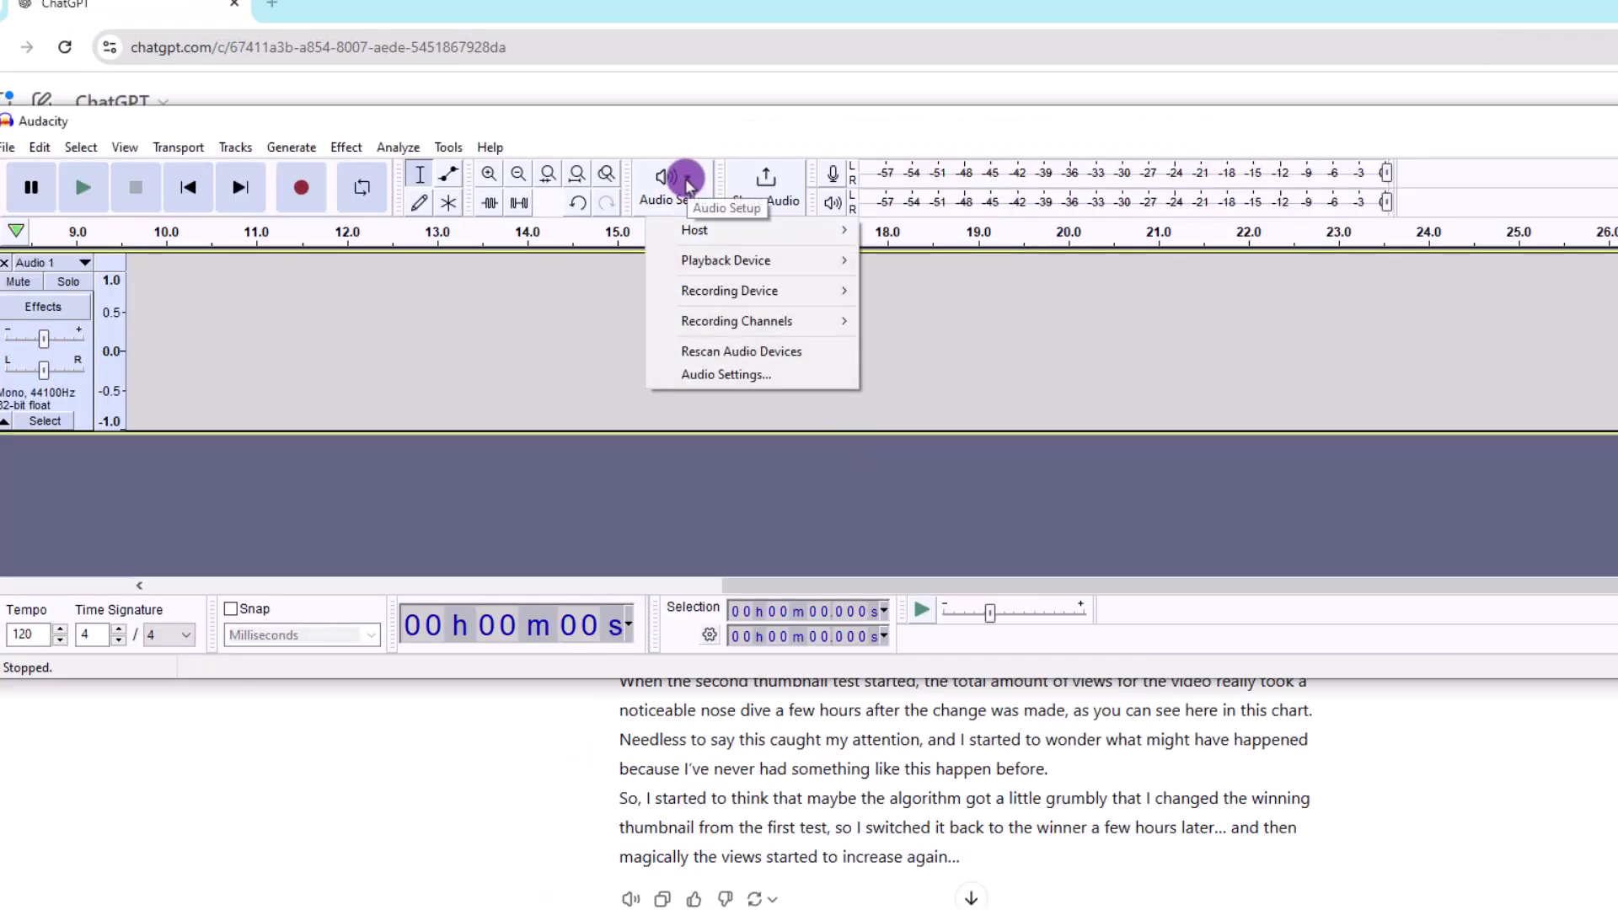
{"action": "mouse_move", "coordinate": [729, 293]}
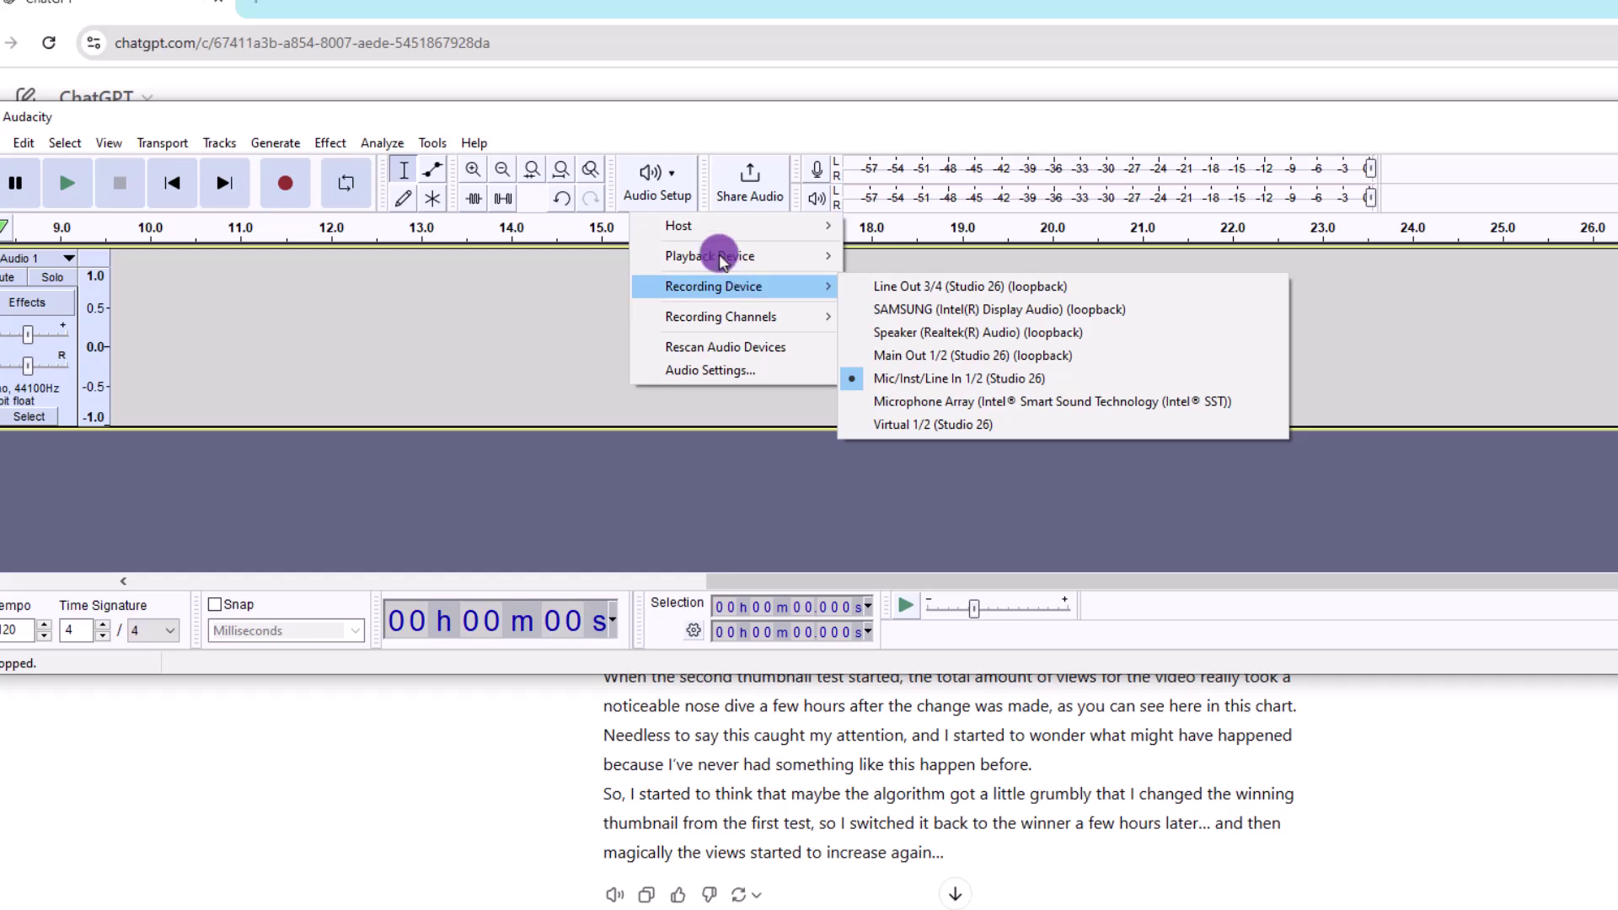
{"action": "left_click", "coordinate": [673, 179]}
{"action": "left_click", "coordinate": [672, 179]}
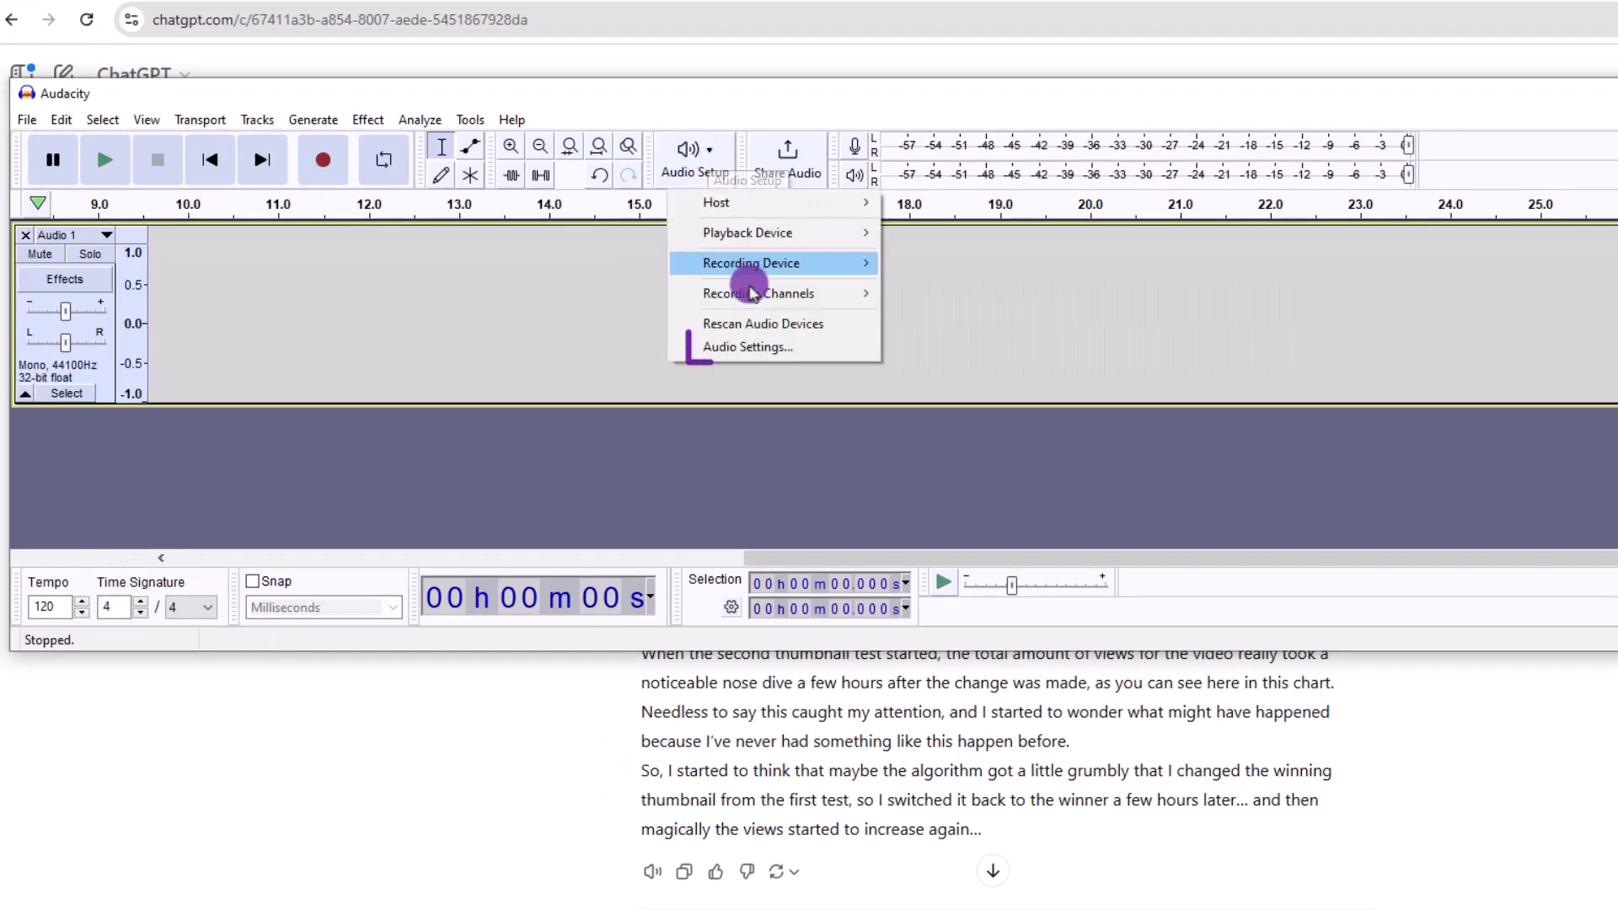
{"action": "left_click", "coordinate": [759, 349]}
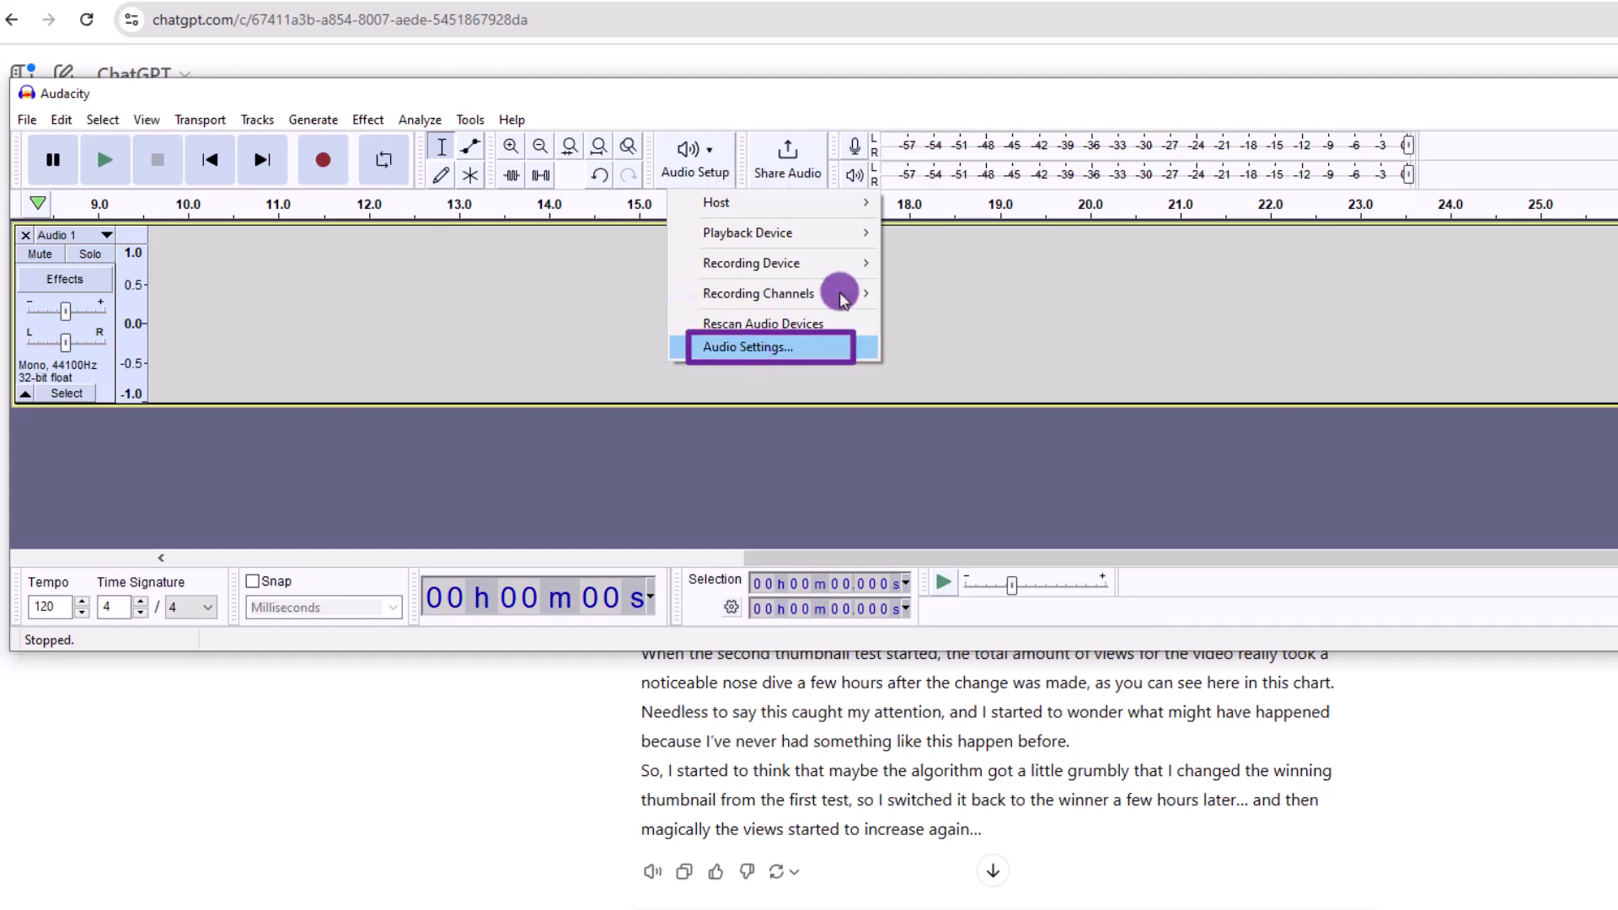
{"action": "left_click", "coordinate": [973, 184]}
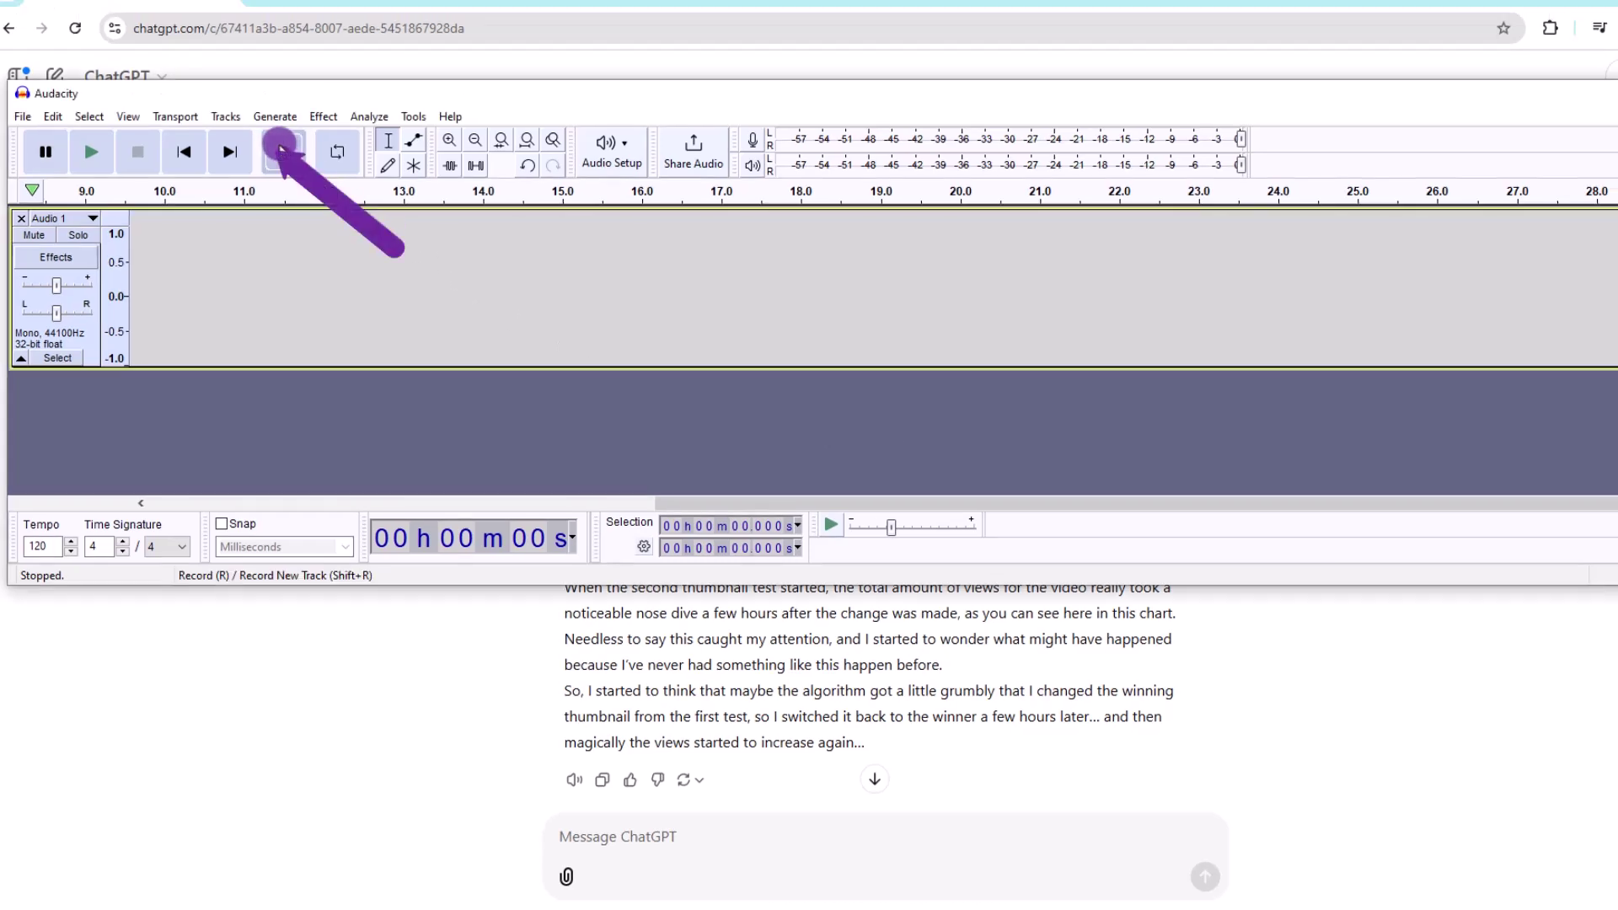
Step: Record ChatGPT's read-aloud into Audacity, save the project as 'recording chatgpt', and play it back
{"action": "left_click", "coordinate": [282, 152]}
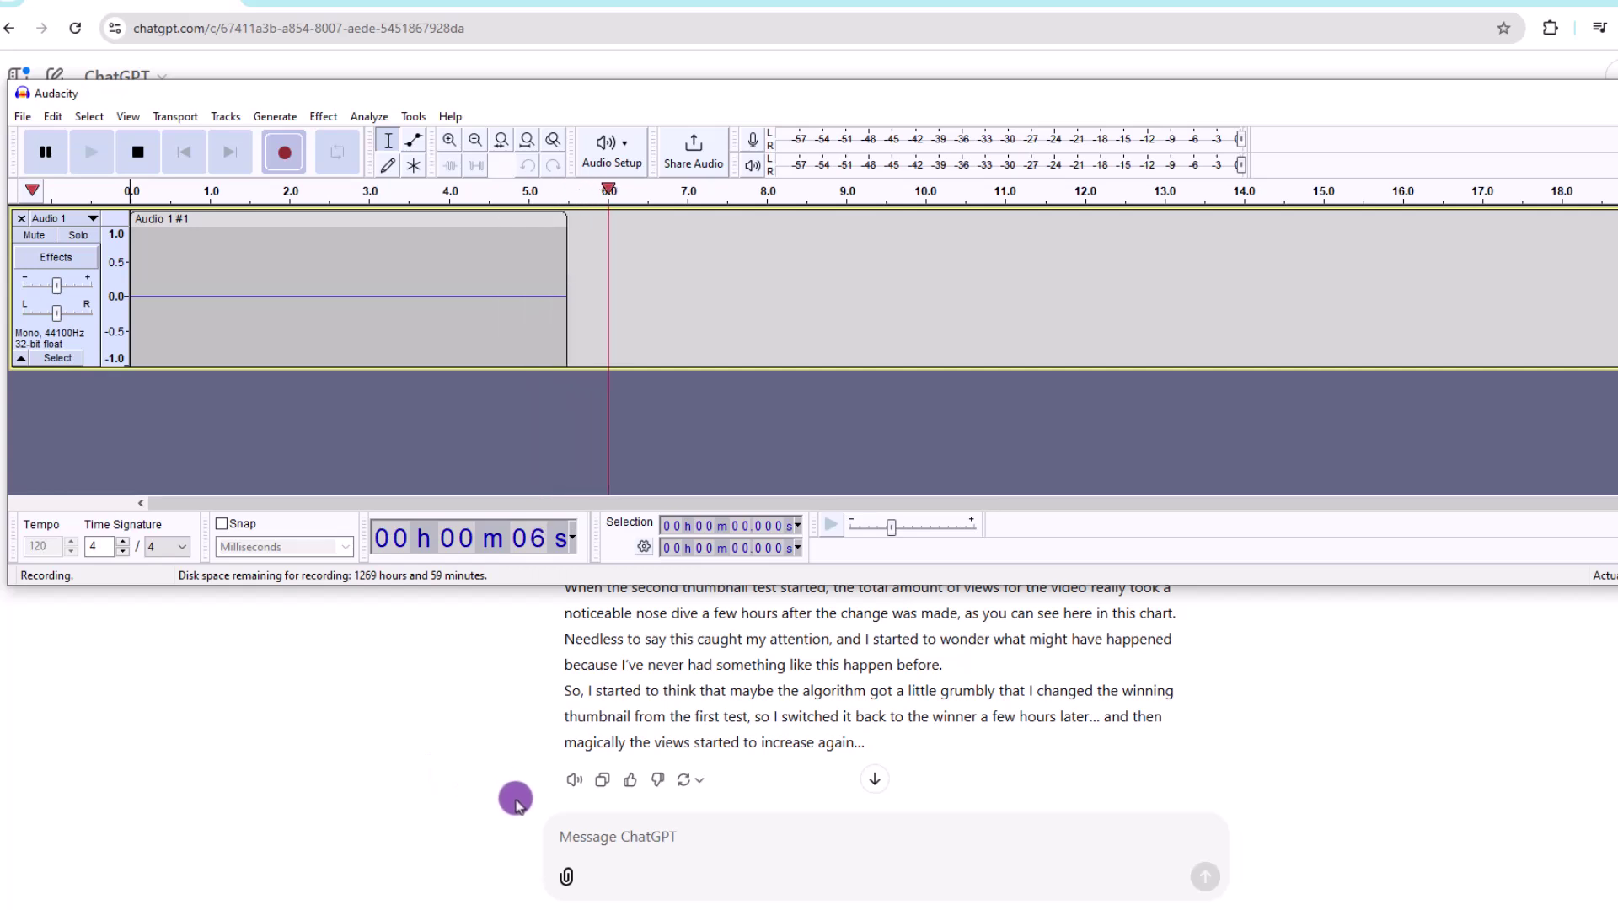
{"action": "left_click", "coordinate": [572, 781]}
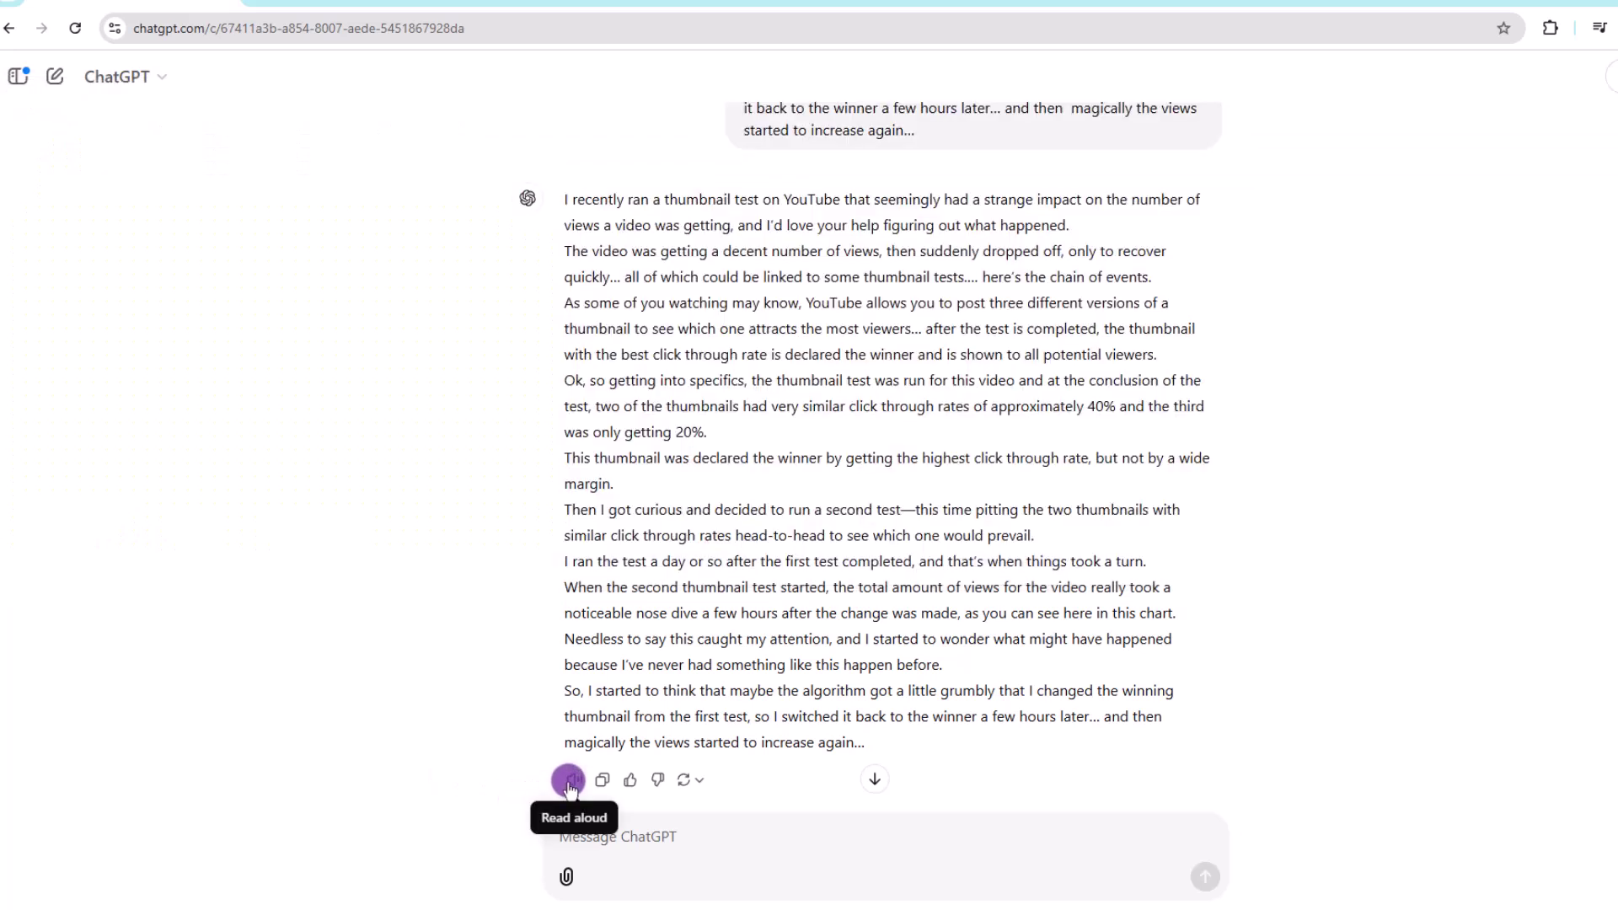
{"action": "key", "text": "alt+Tab"}
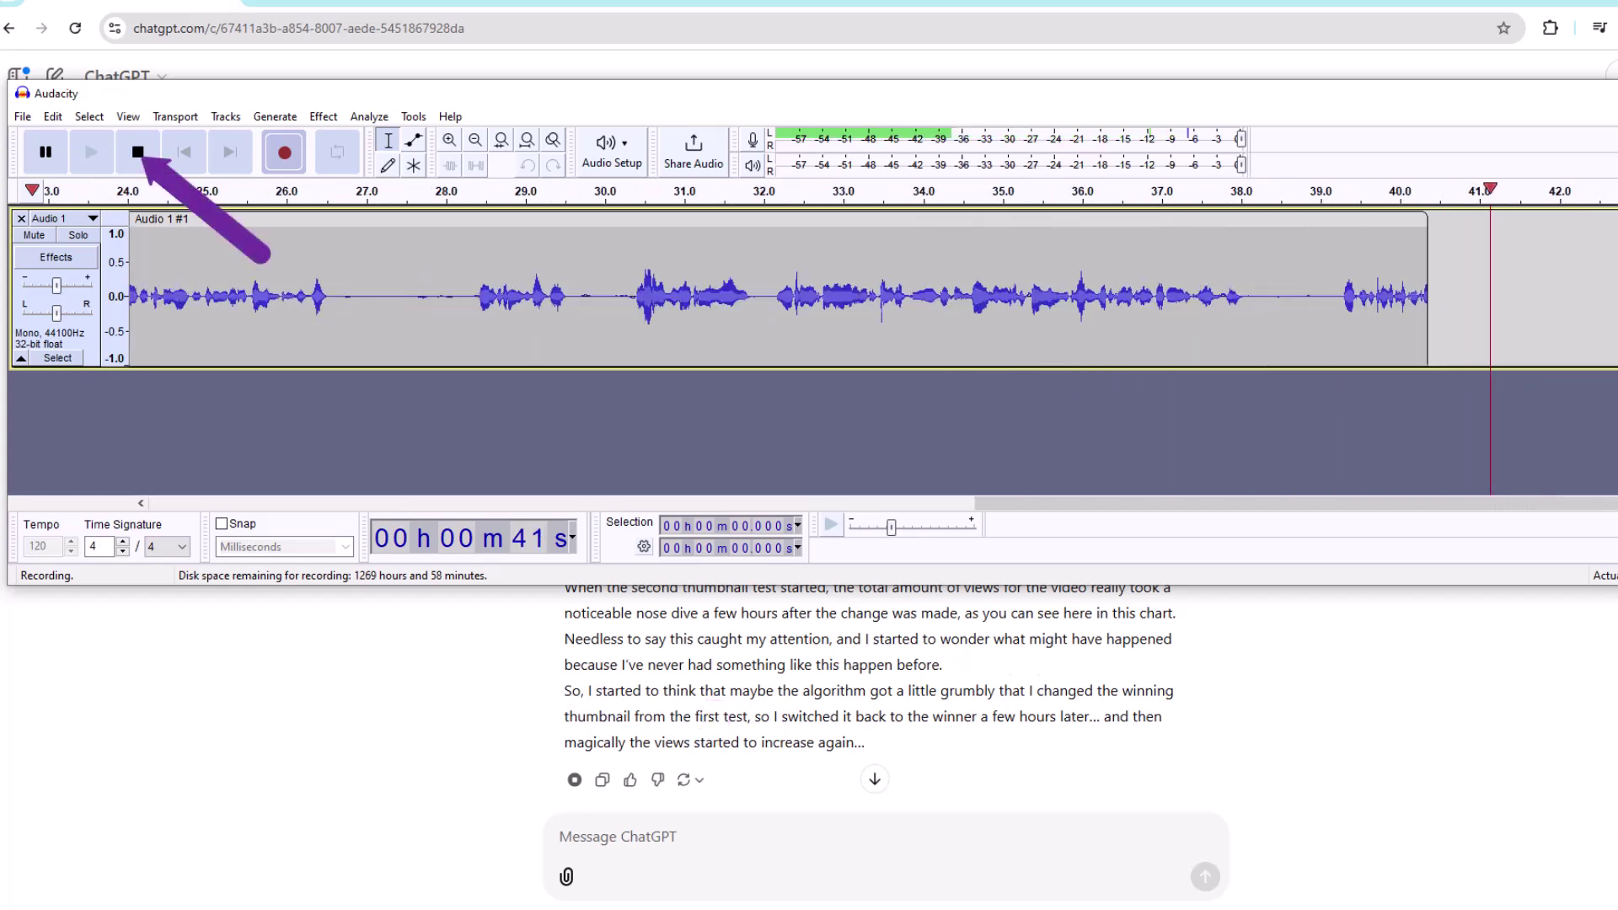
{"action": "key", "text": "space"}
{"action": "left_click", "coordinate": [22, 116]}
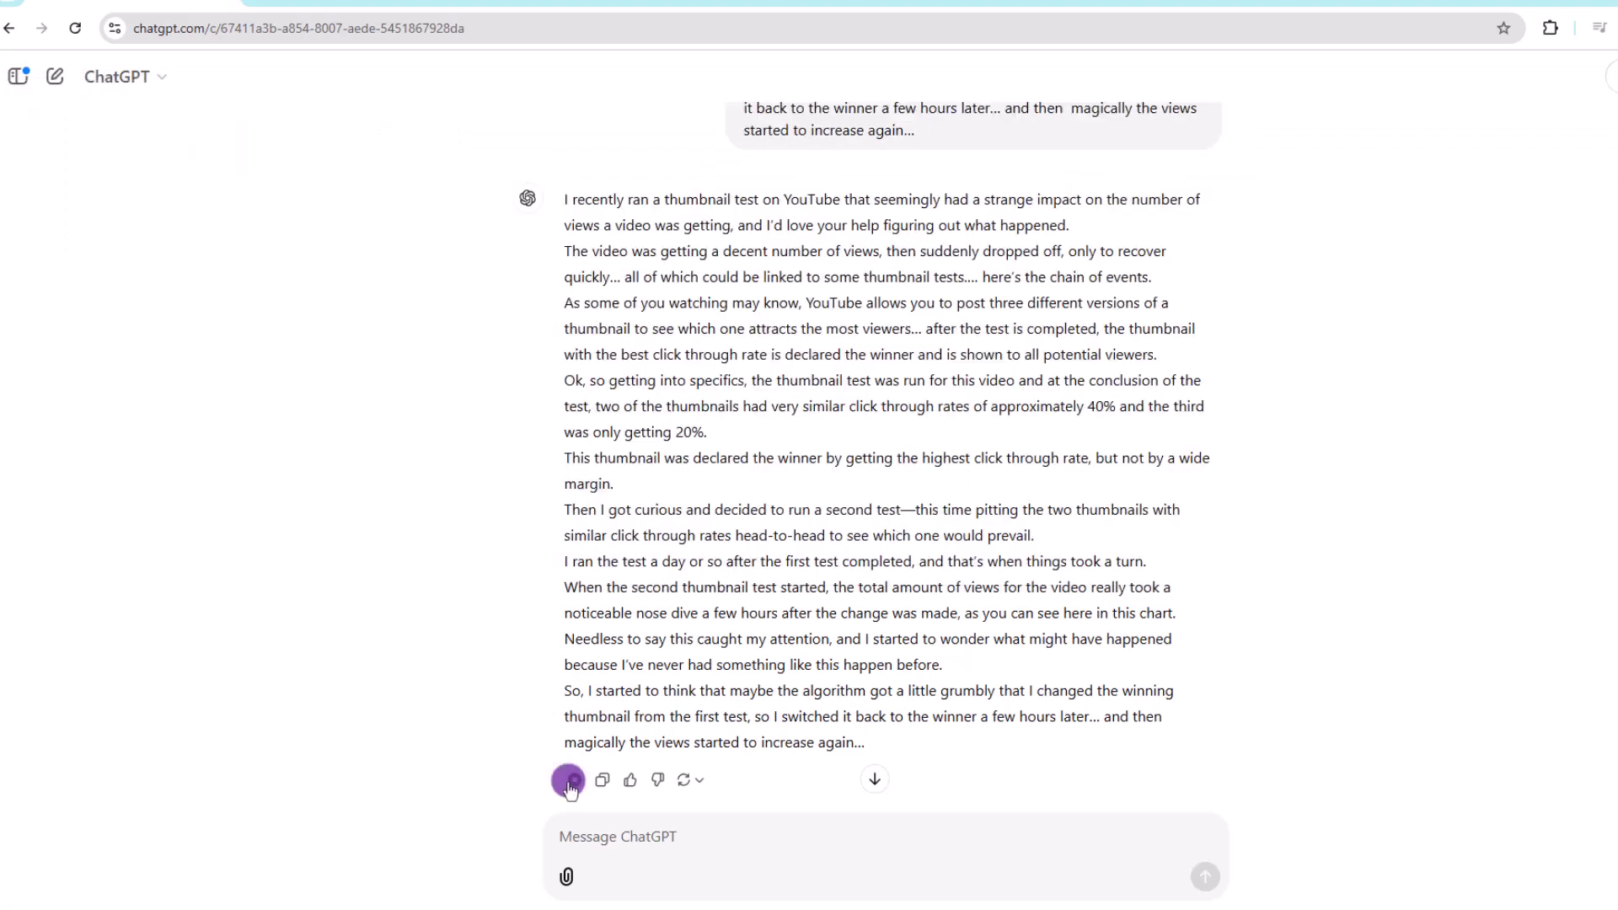
{"action": "left_click", "coordinate": [59, 173]}
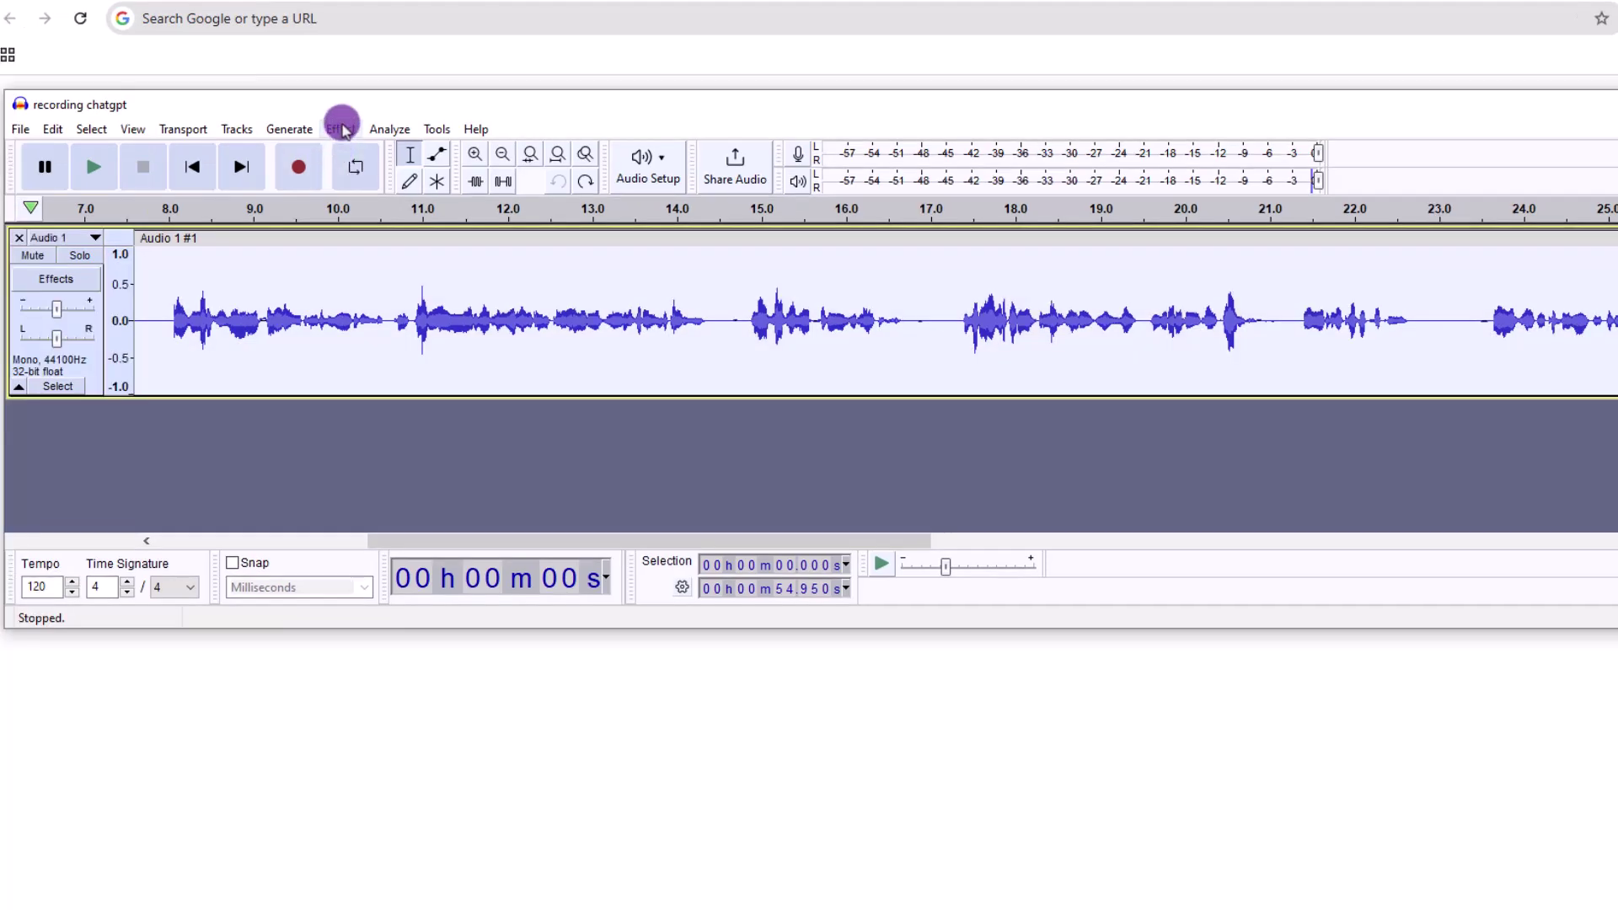
{"action": "left_click", "coordinate": [322, 147]}
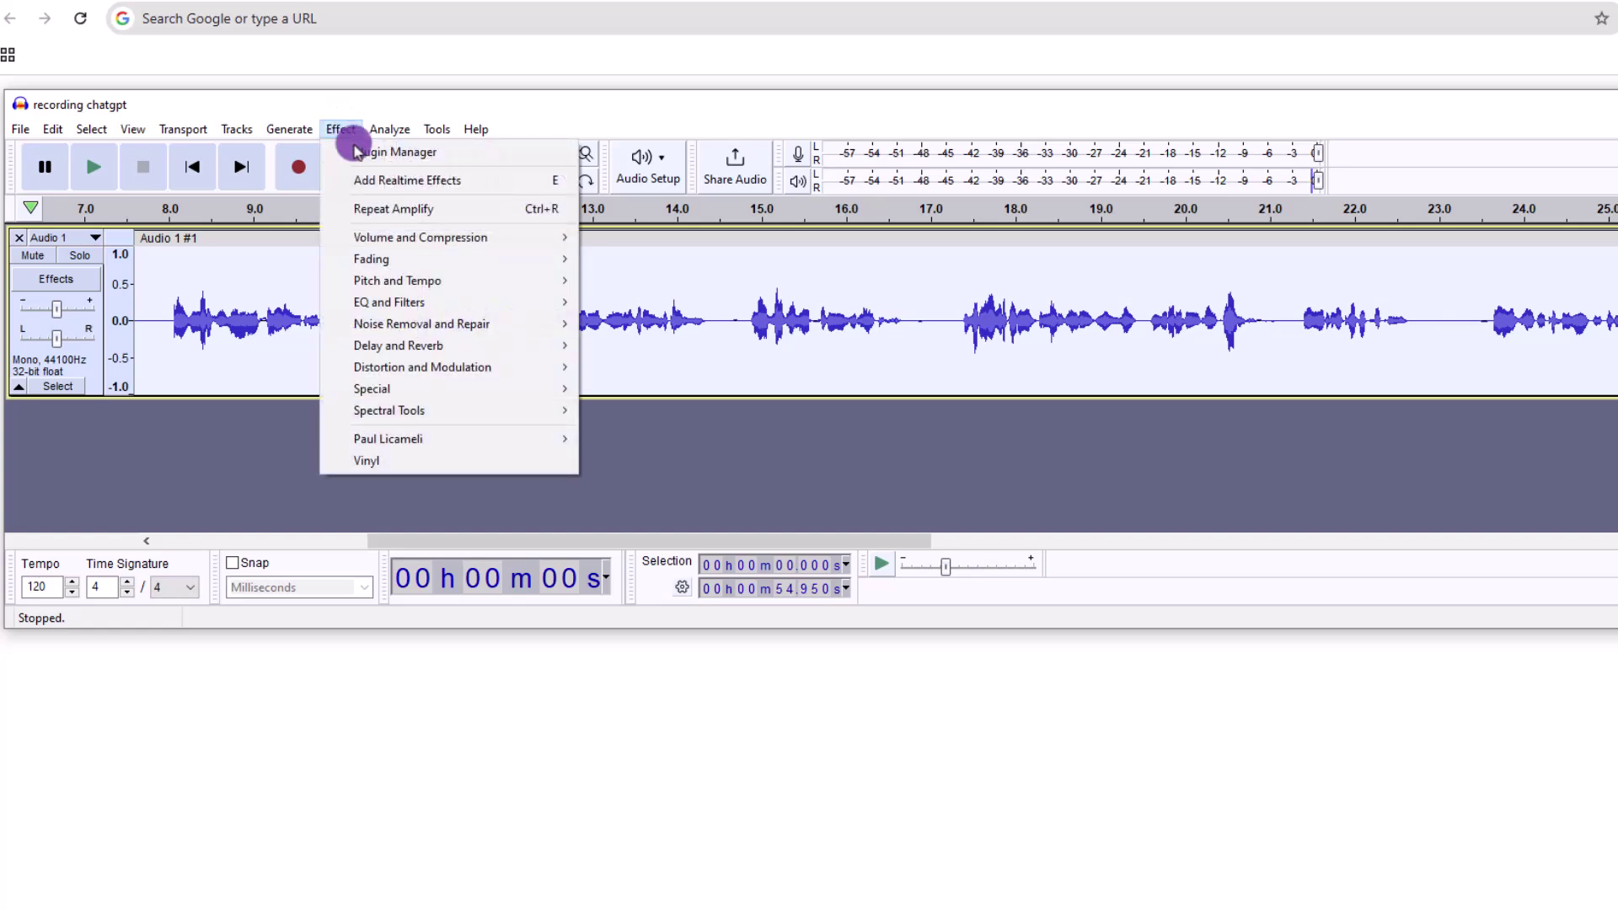
{"action": "mouse_move", "coordinate": [469, 303]}
{"action": "left_click", "coordinate": [679, 322]}
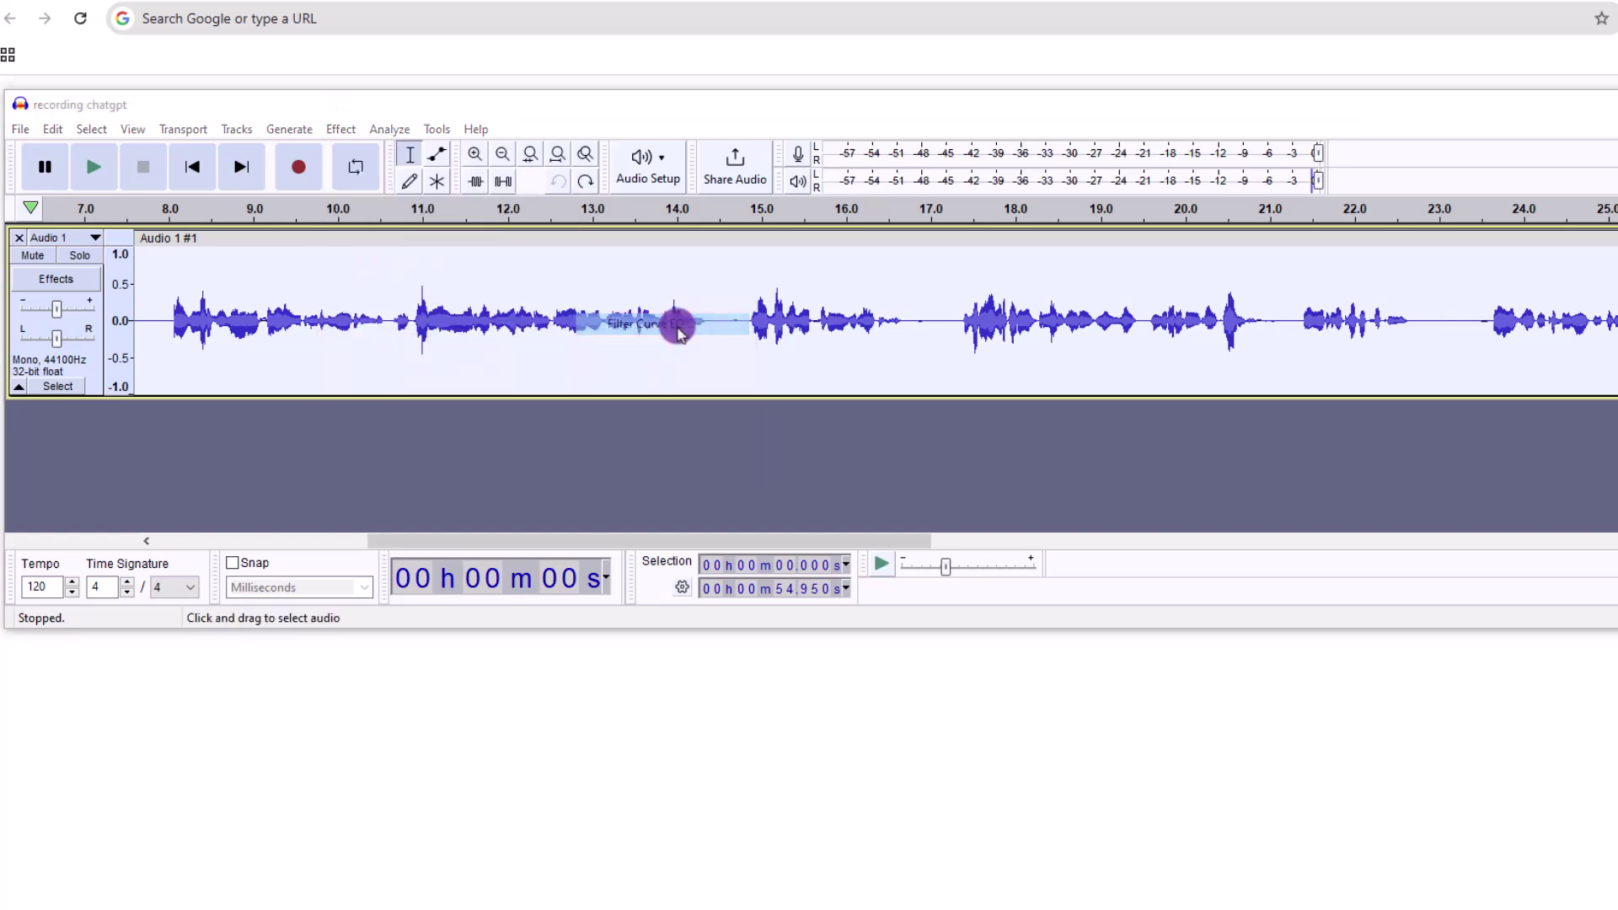
{"action": "key", "text": "Escape"}
{"action": "left_click", "coordinate": [341, 129]}
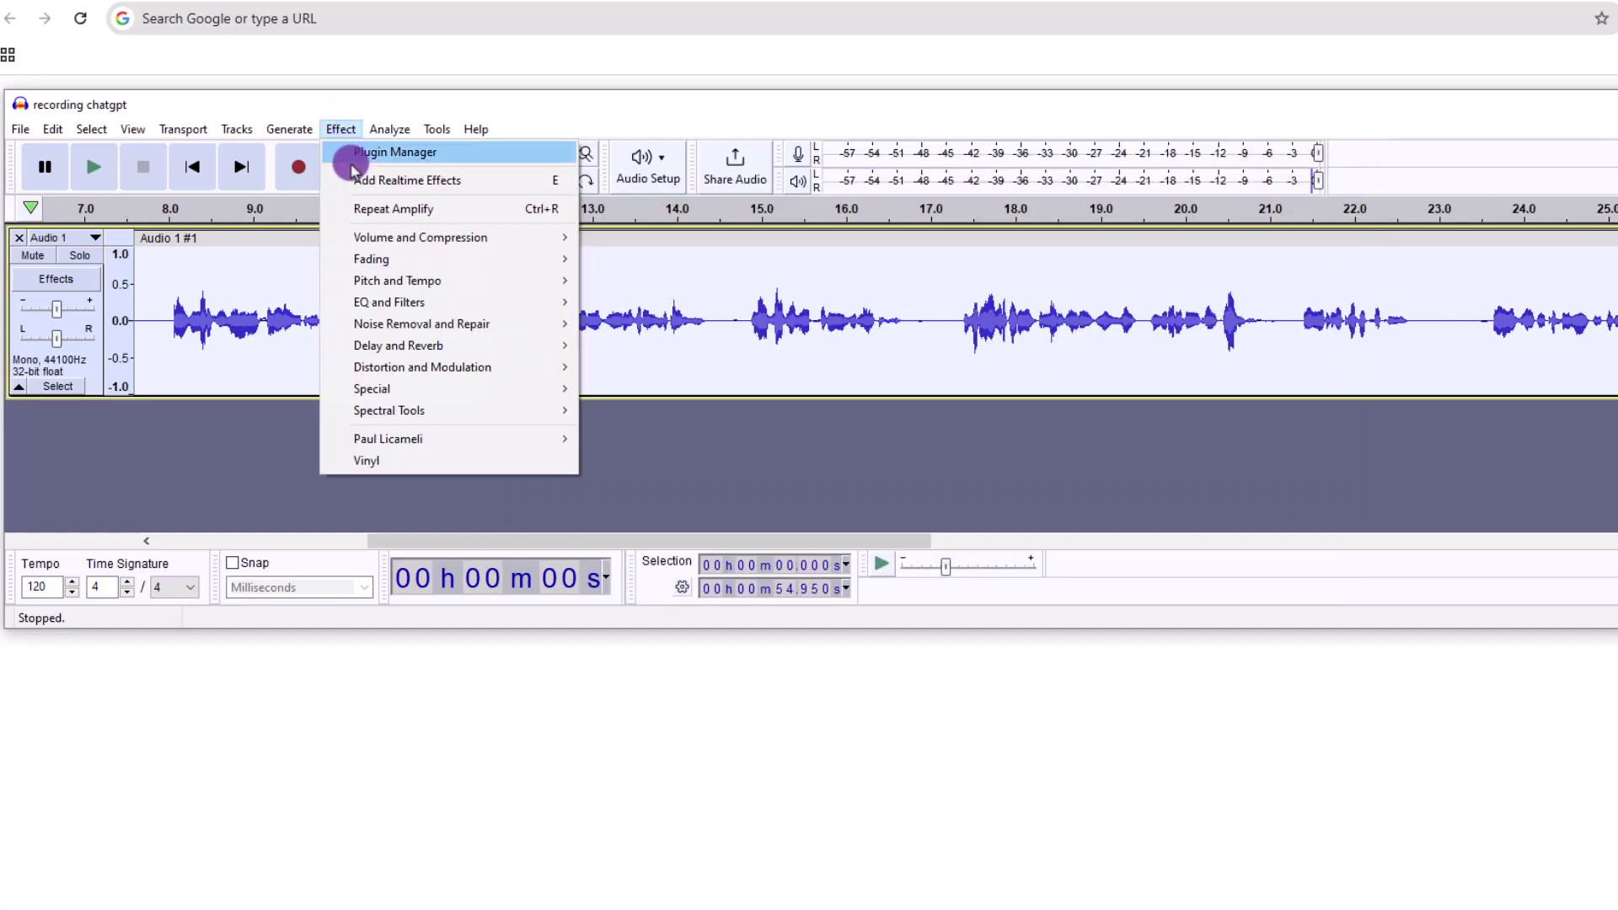
{"action": "mouse_move", "coordinate": [393, 287]}
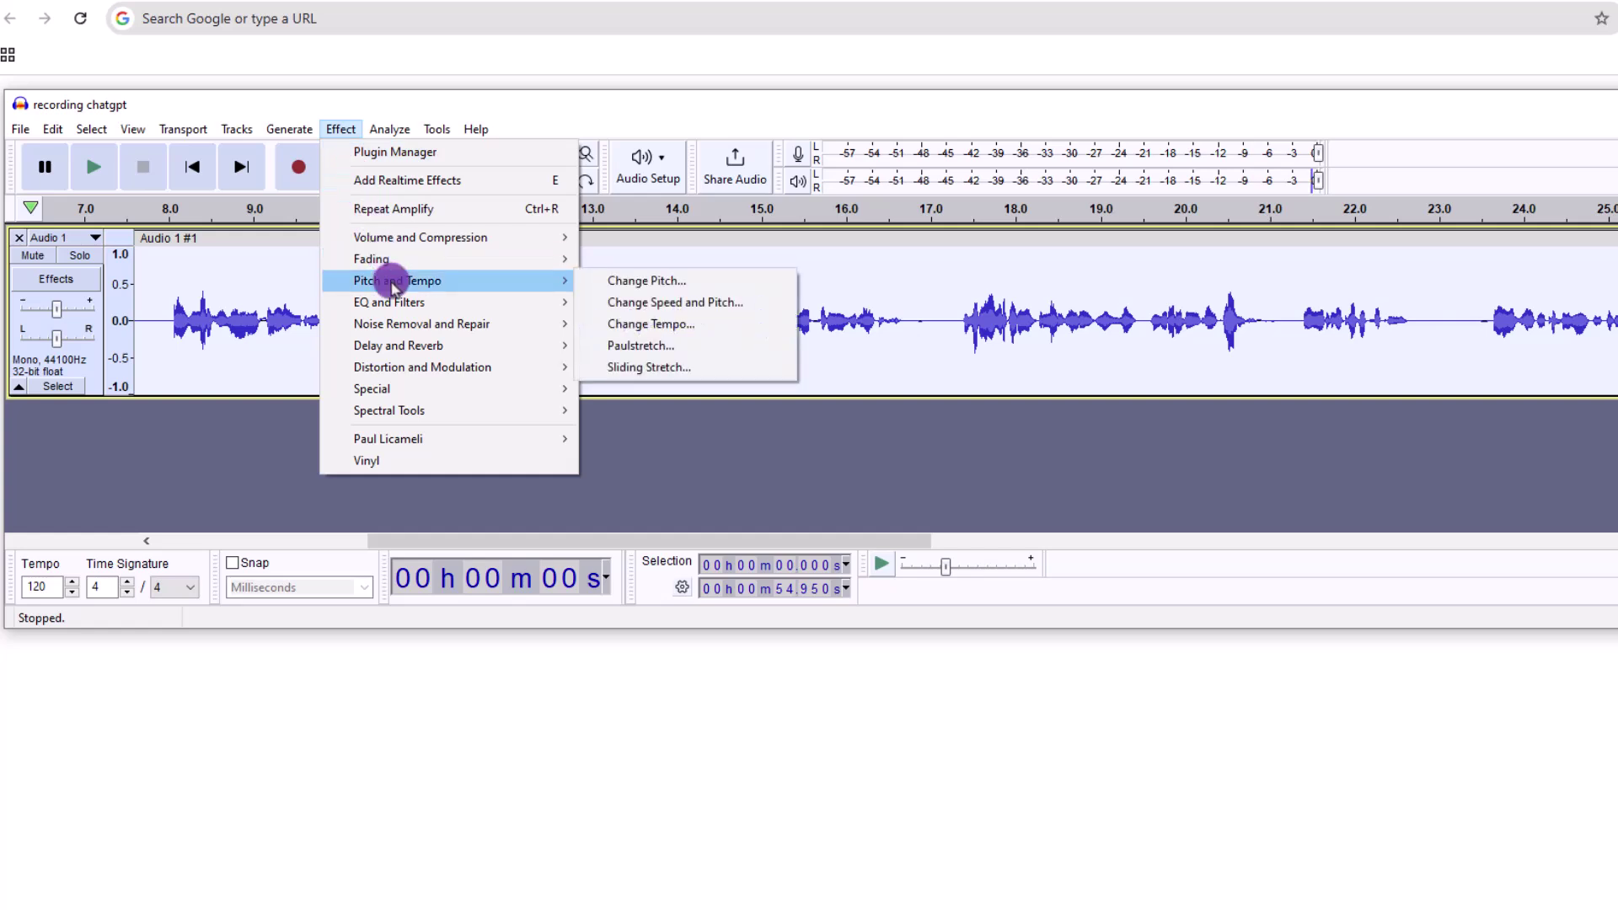
{"action": "left_click", "coordinate": [637, 280]}
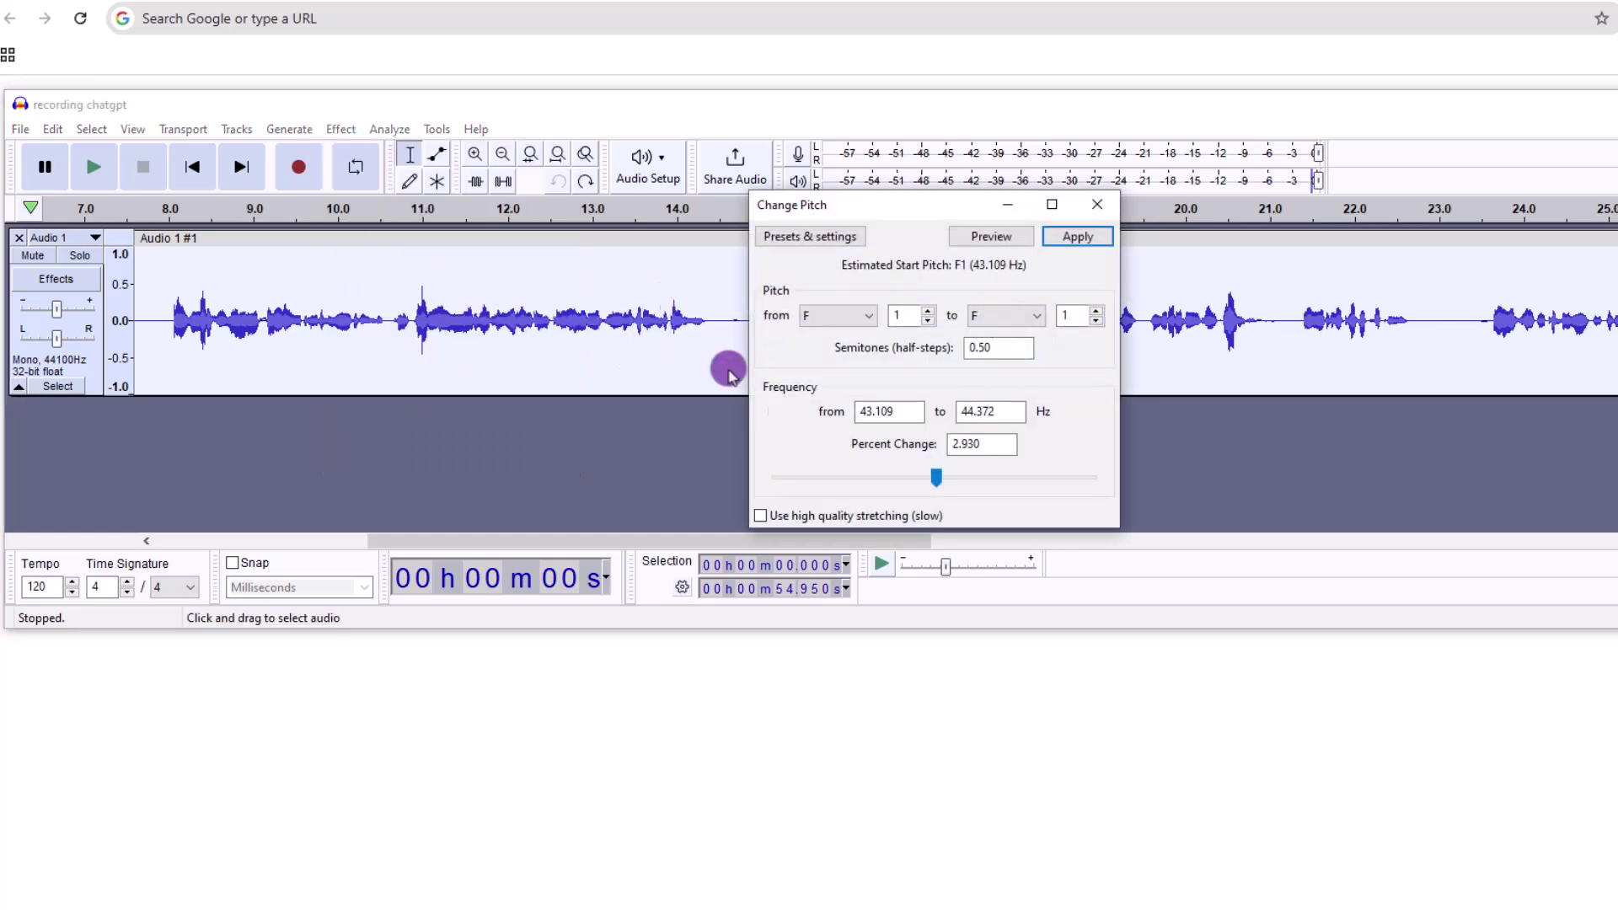
{"action": "left_click", "coordinate": [1097, 204]}
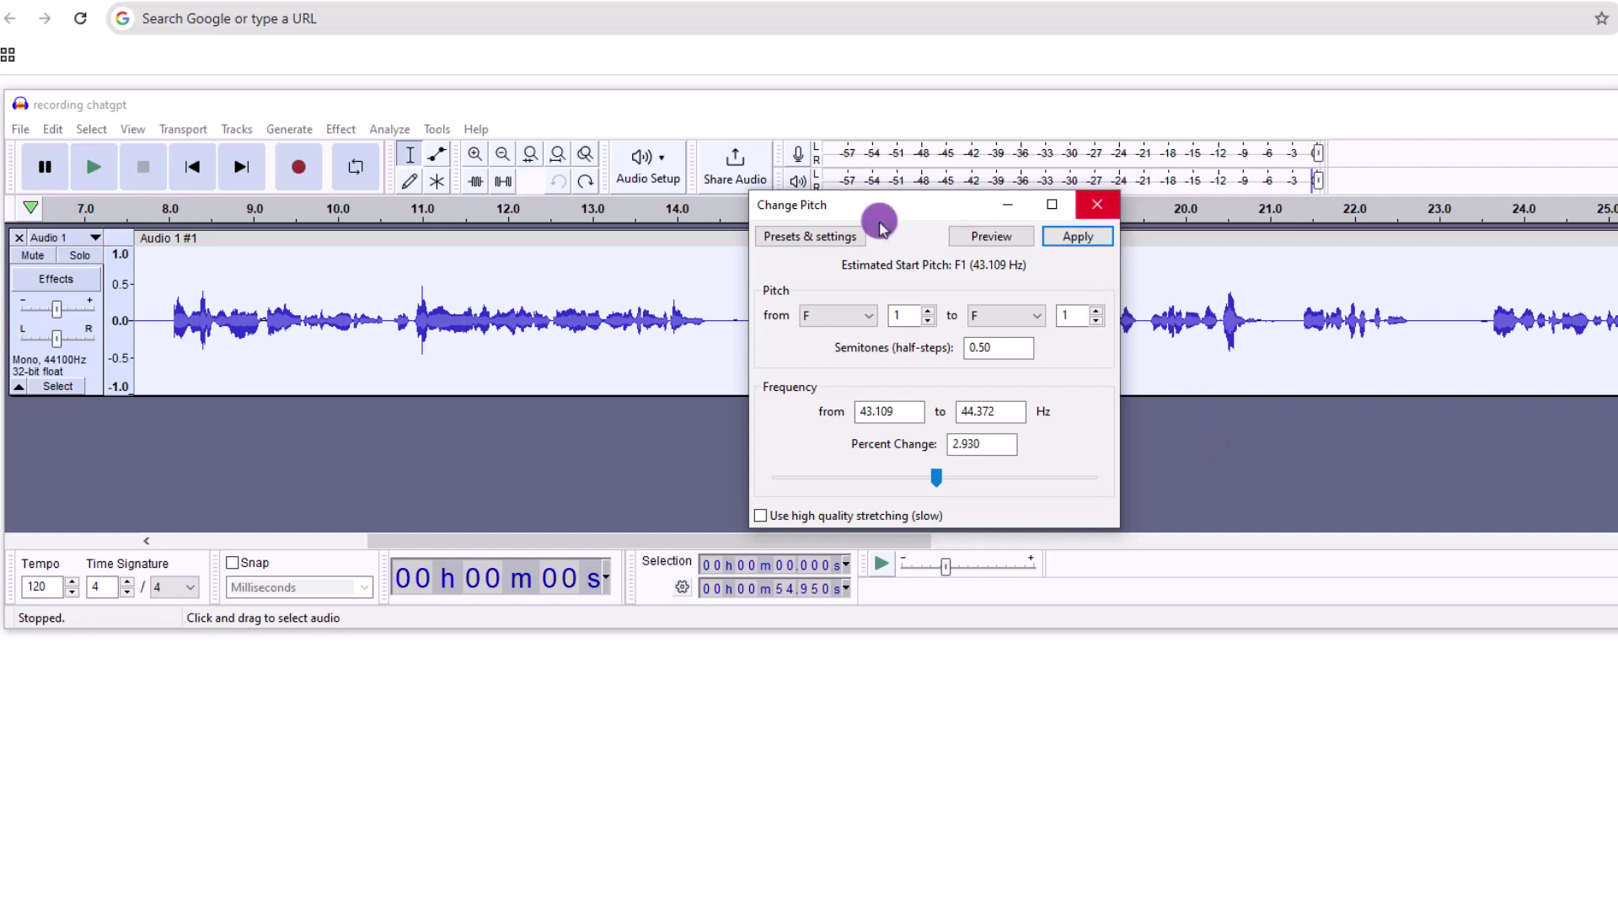
{"action": "left_click", "coordinate": [342, 129]}
{"action": "mouse_move", "coordinate": [394, 280]}
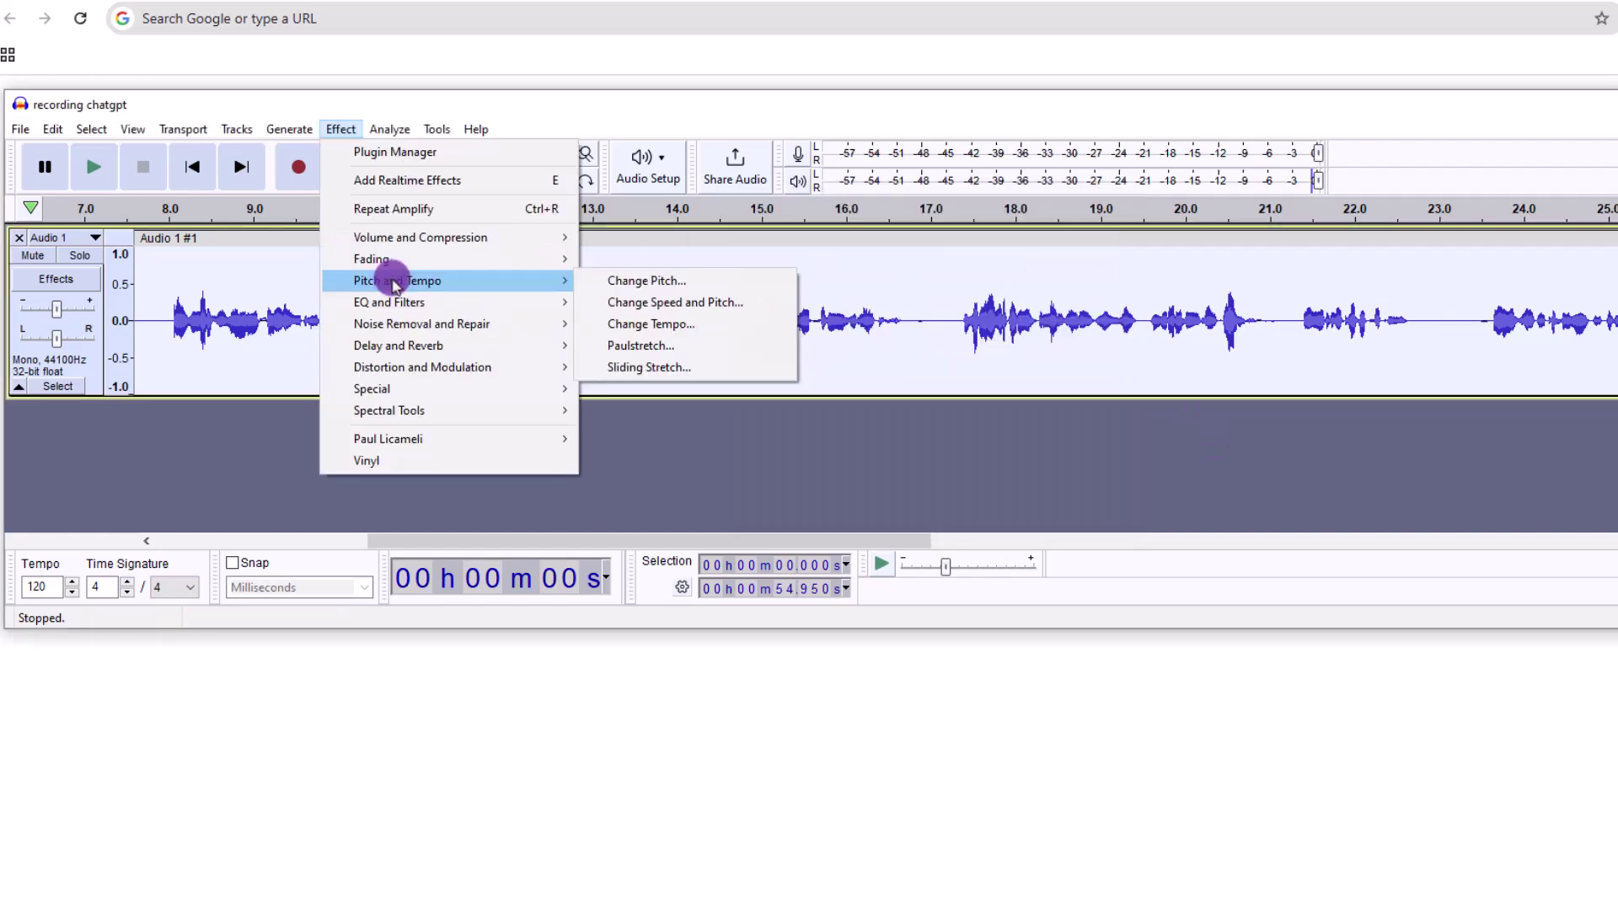
{"action": "left_click", "coordinate": [674, 326]}
Step: Split the clip at 14.43 s and 17.13 s, cut the middle section, and close the gap
{"action": "key", "text": "Escape"}
{"action": "left_click", "coordinate": [714, 274]}
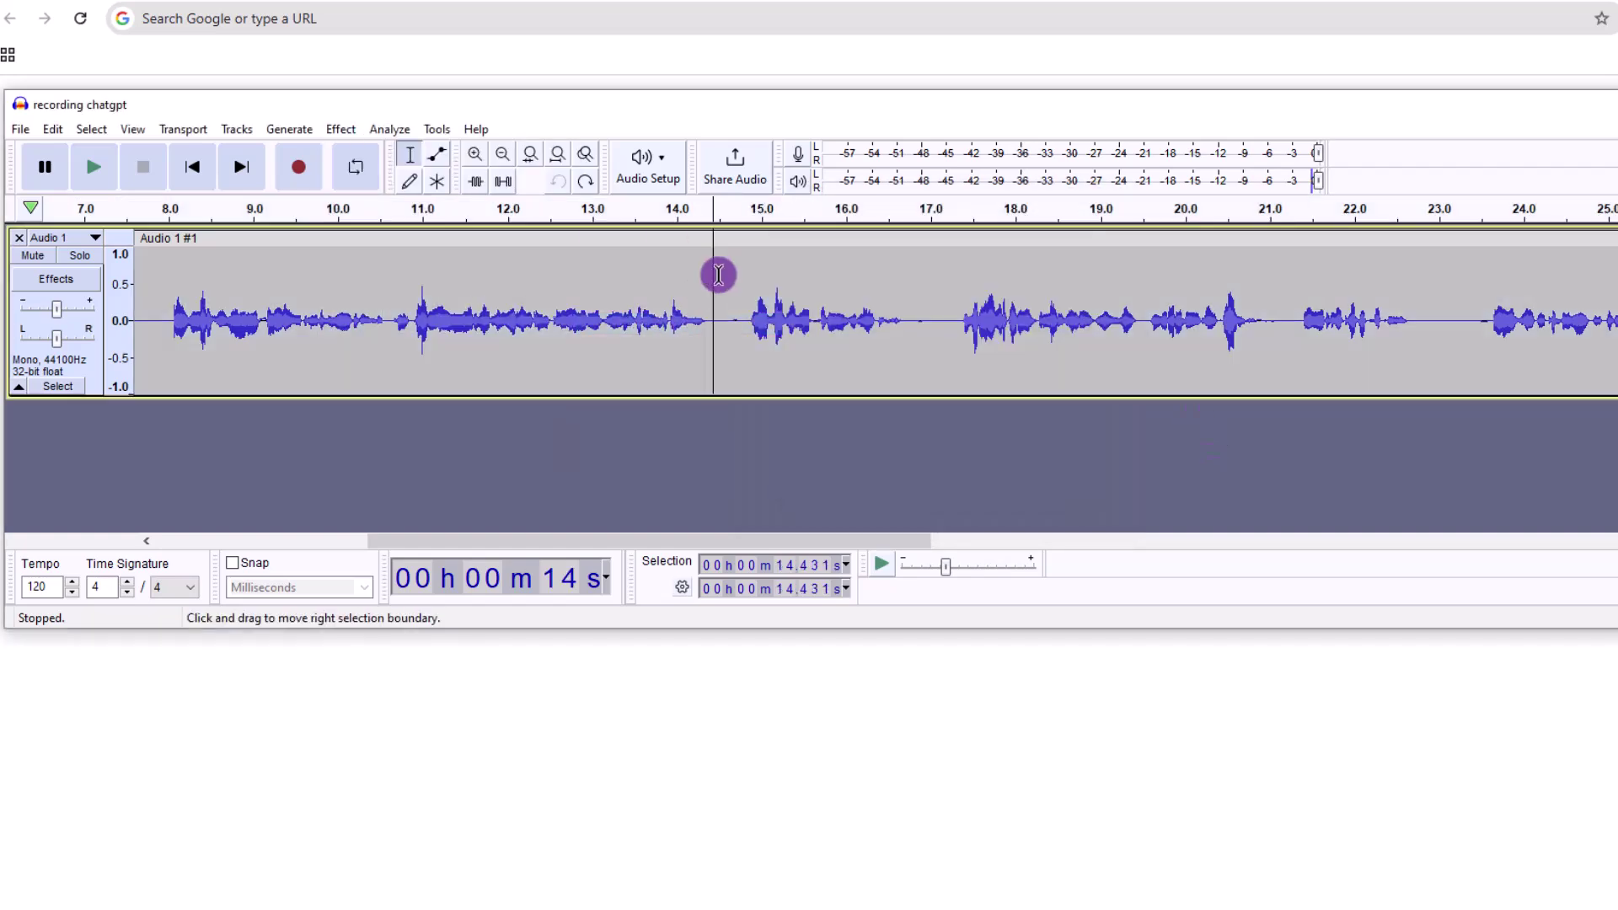
{"action": "right_click", "coordinate": [719, 274]}
{"action": "left_click", "coordinate": [755, 354]}
{"action": "left_click", "coordinate": [941, 274]}
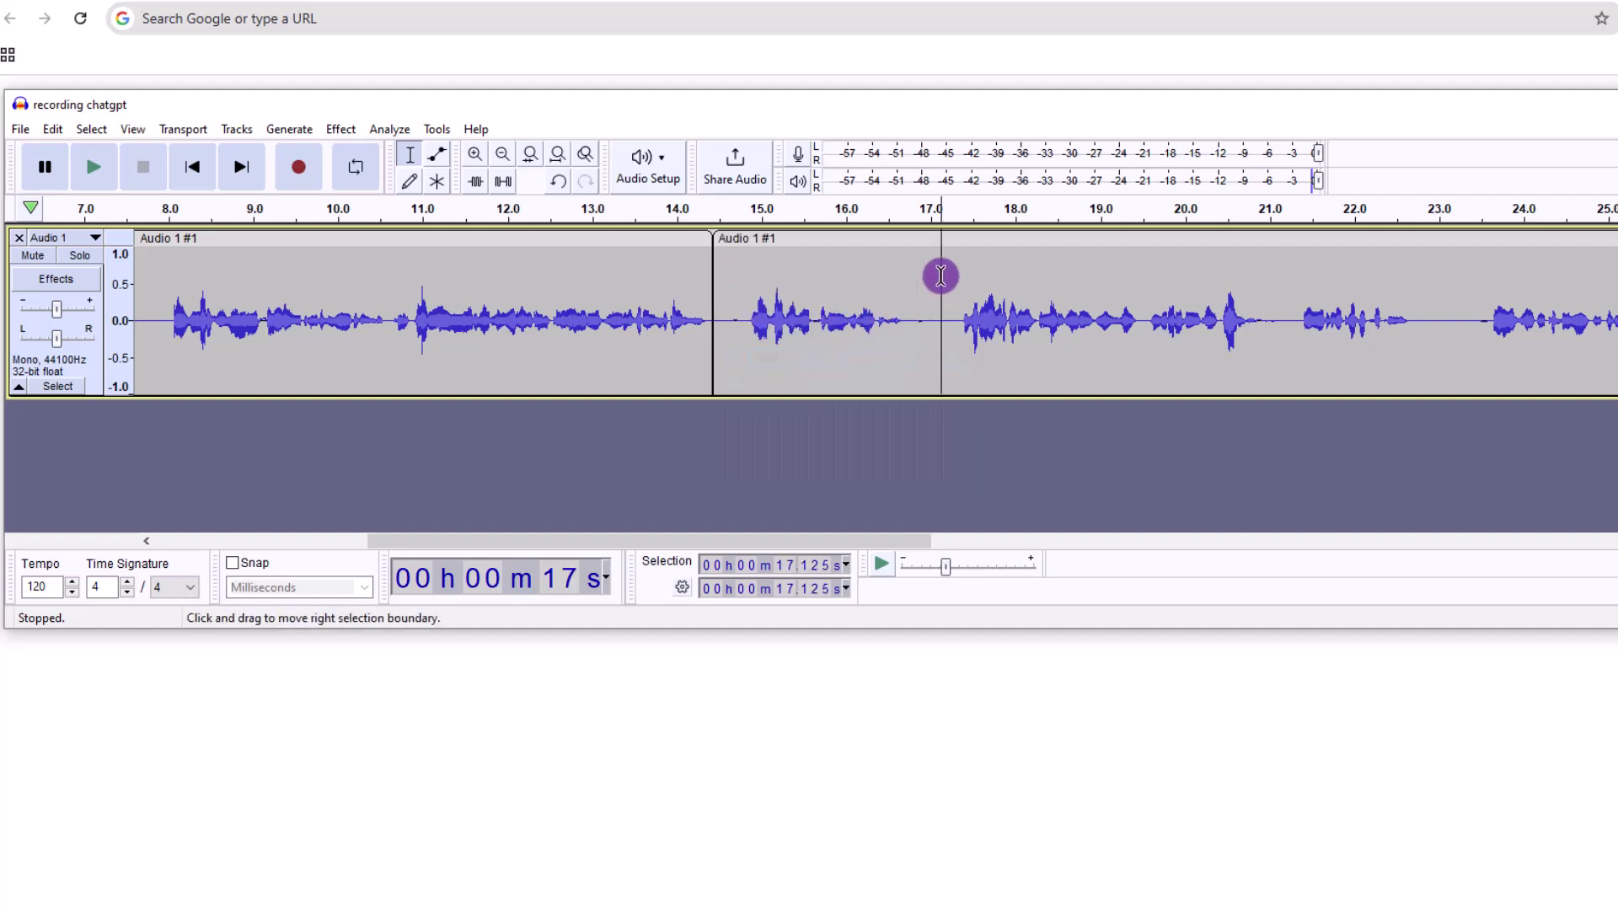
{"action": "right_click", "coordinate": [942, 274]}
{"action": "left_click", "coordinate": [972, 357]}
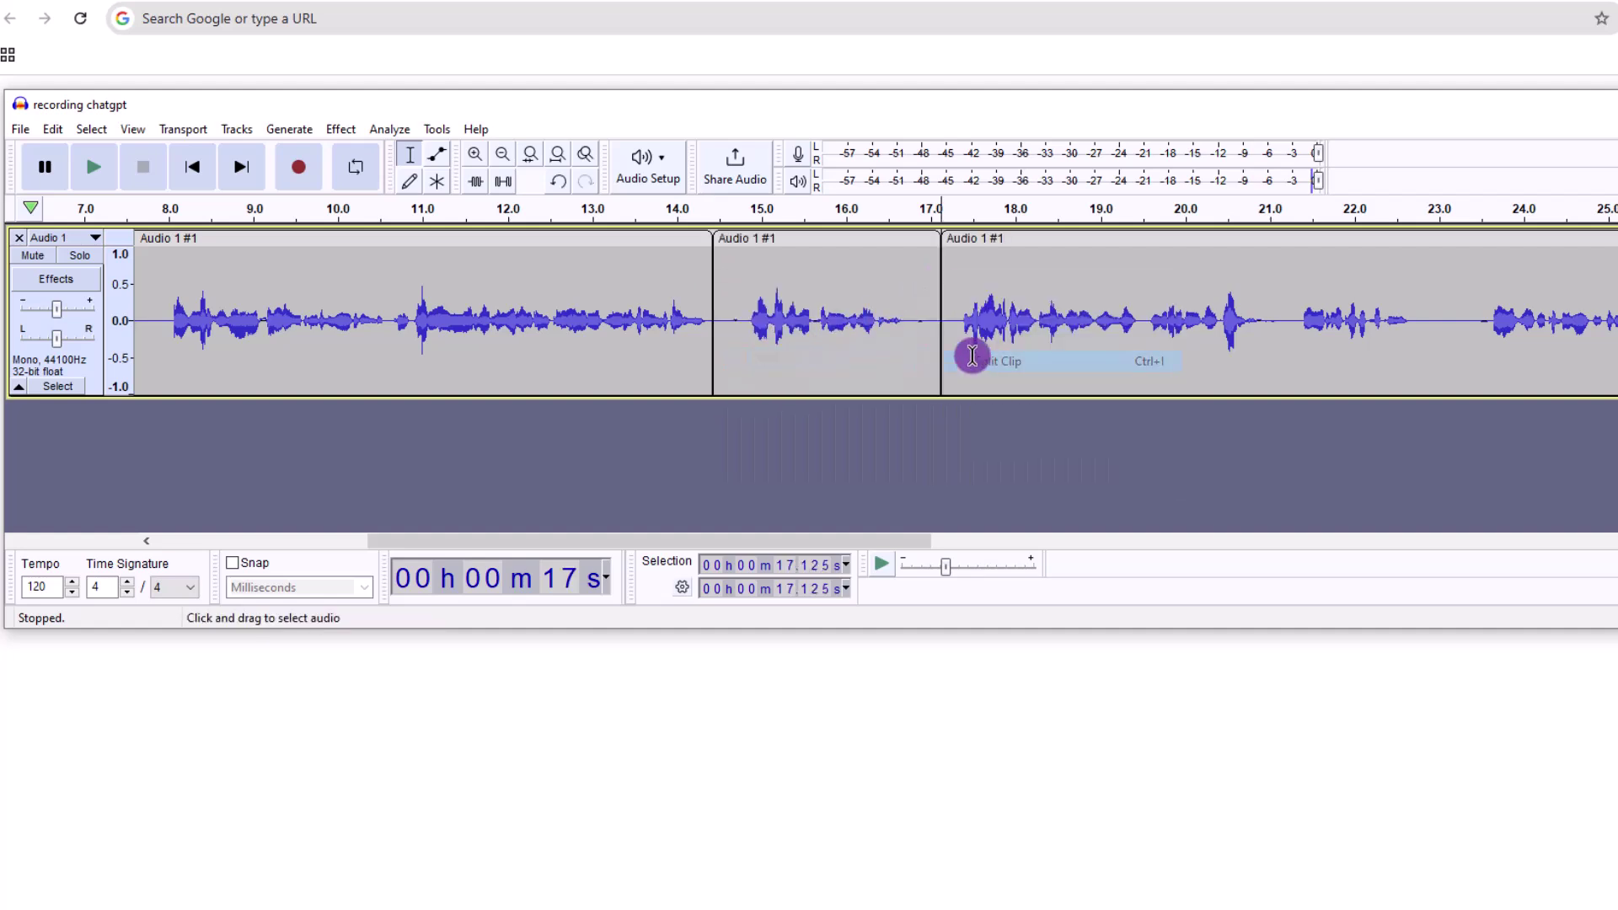
{"action": "left_click", "coordinate": [870, 239]}
{"action": "key", "text": "Delete"}
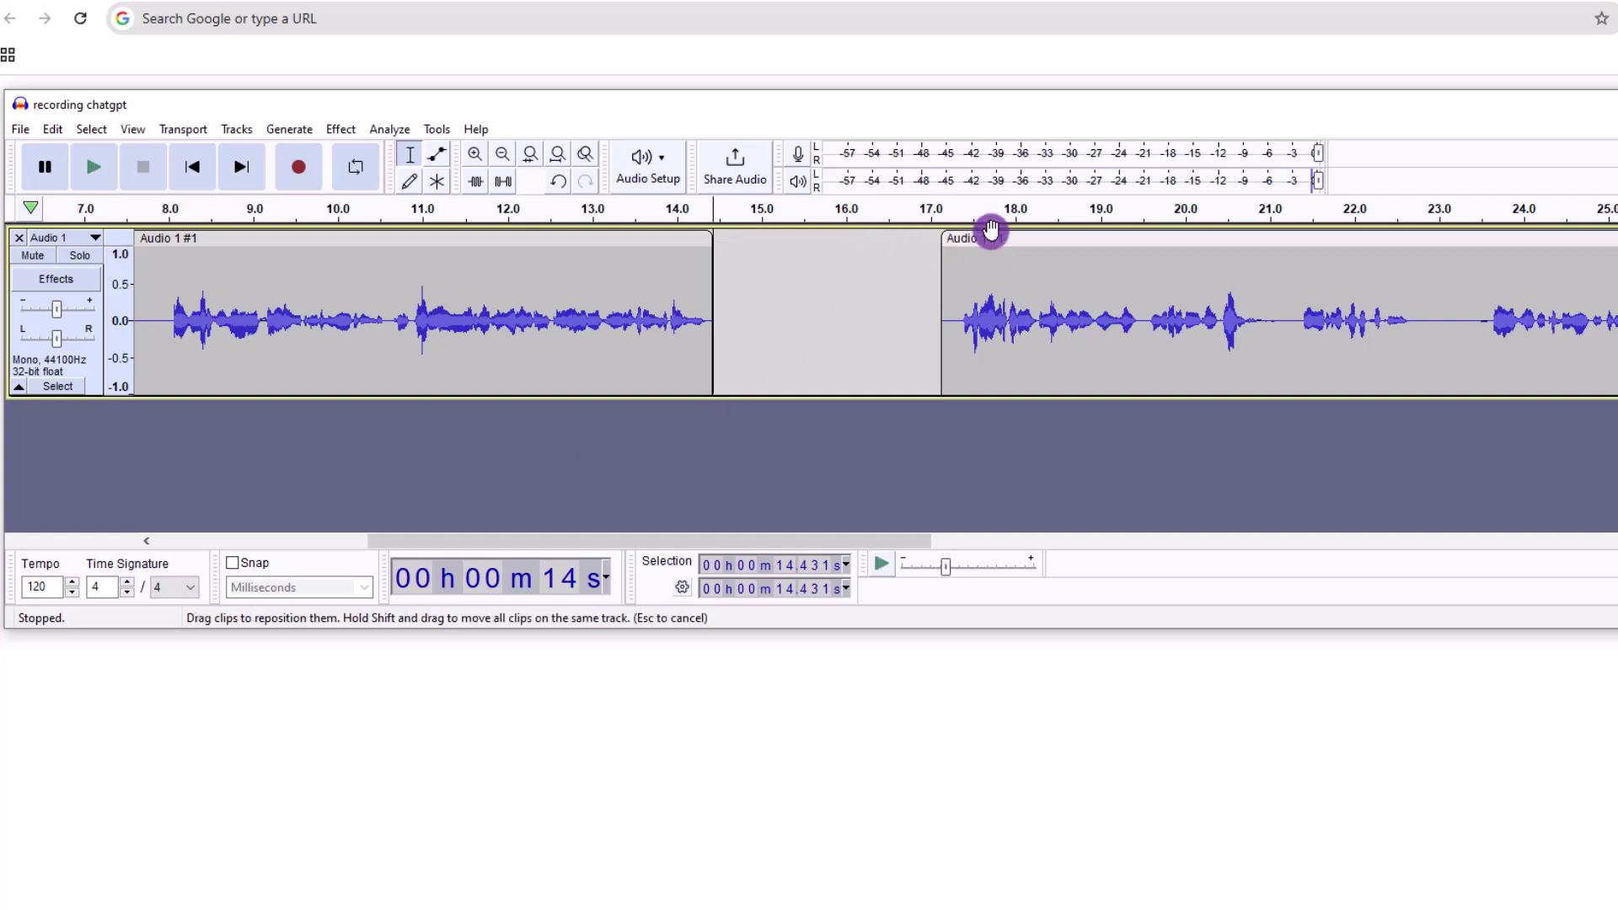
{"action": "left_click_drag", "start_coordinate": [989, 233], "coordinate": [723, 249]}
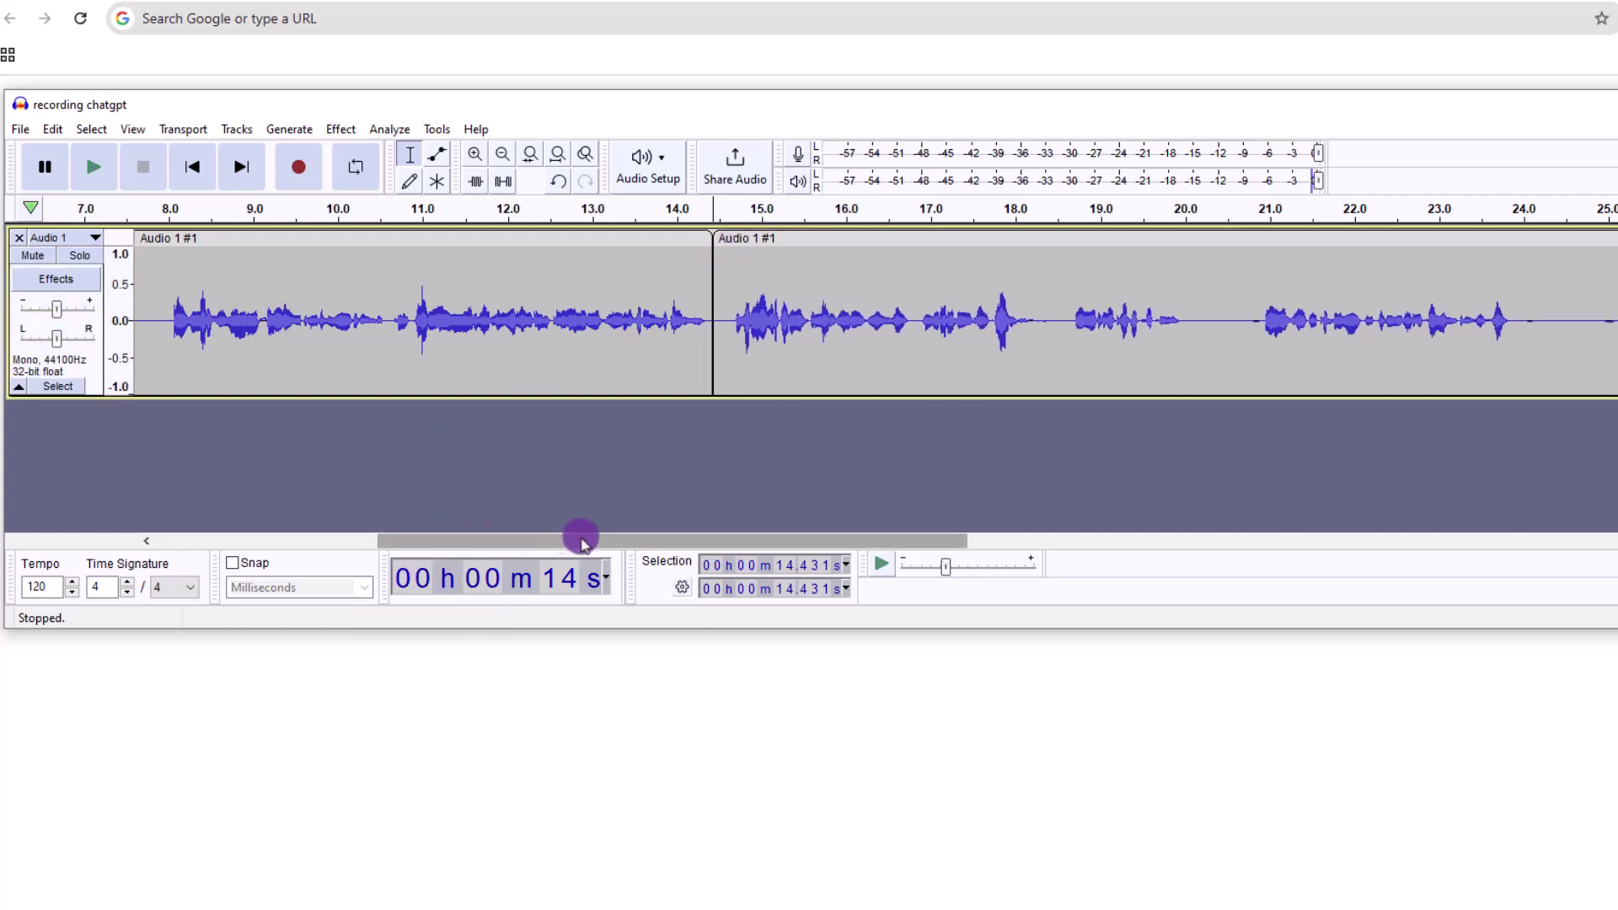
Step: Split at 24.68 s, paste the cut section there, and push the clips together without gaps
{"action": "left_click_drag", "start_coordinate": [655, 540], "coordinate": [952, 543]}
{"action": "left_click", "coordinate": [711, 263]}
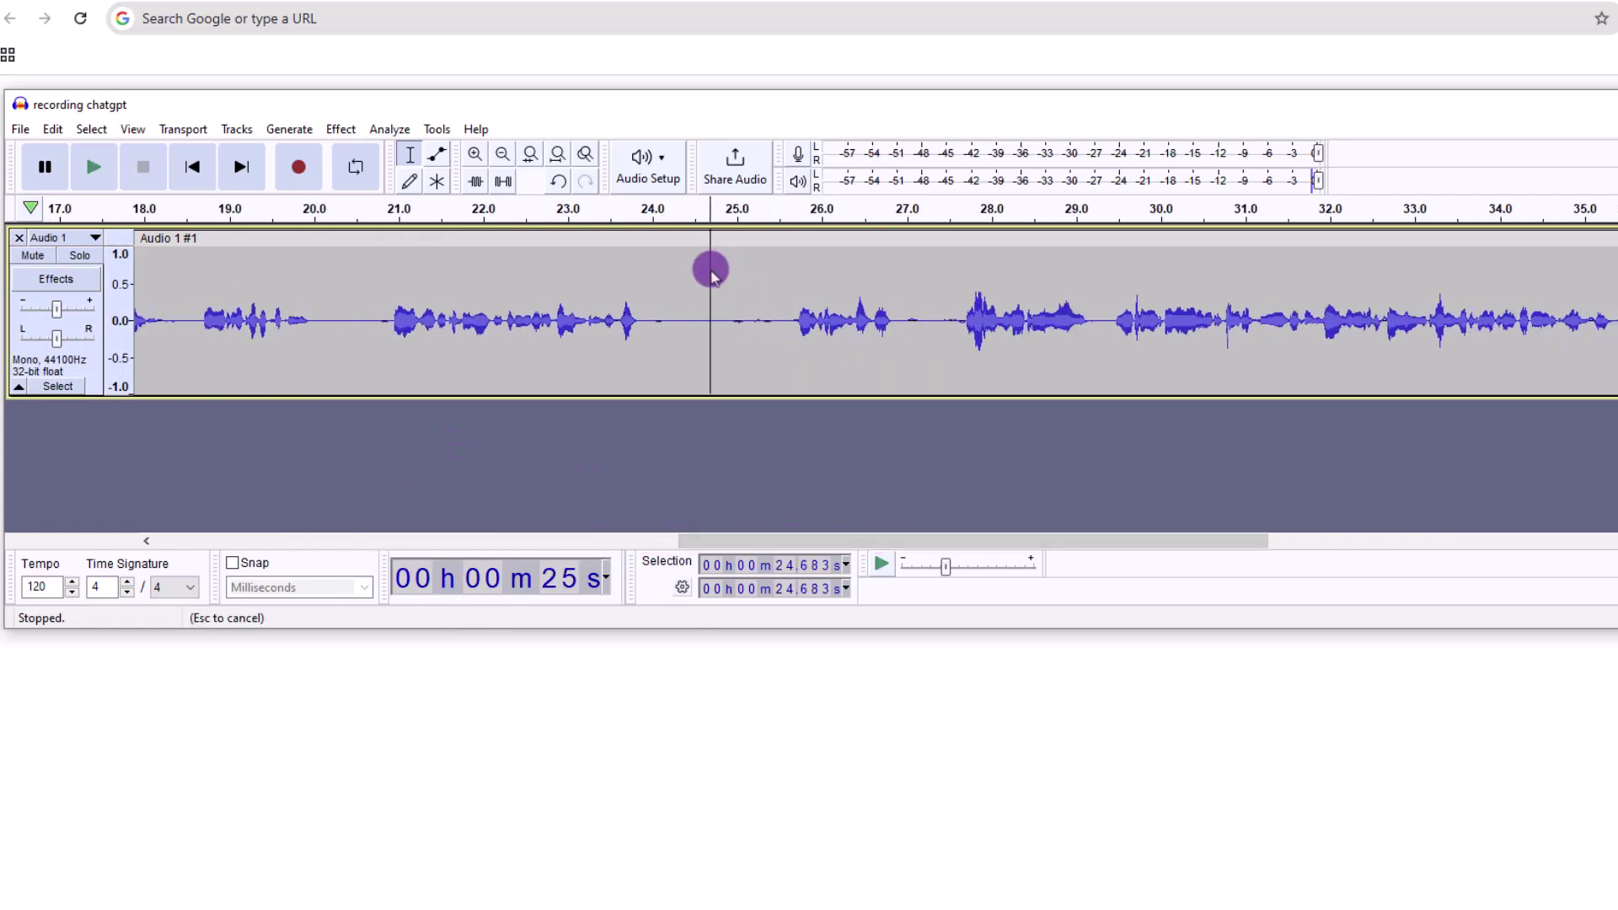
{"action": "right_click", "coordinate": [712, 264]}
{"action": "left_click", "coordinate": [762, 362]}
{"action": "left_click_drag", "start_coordinate": [770, 240], "coordinate": [1264, 240]}
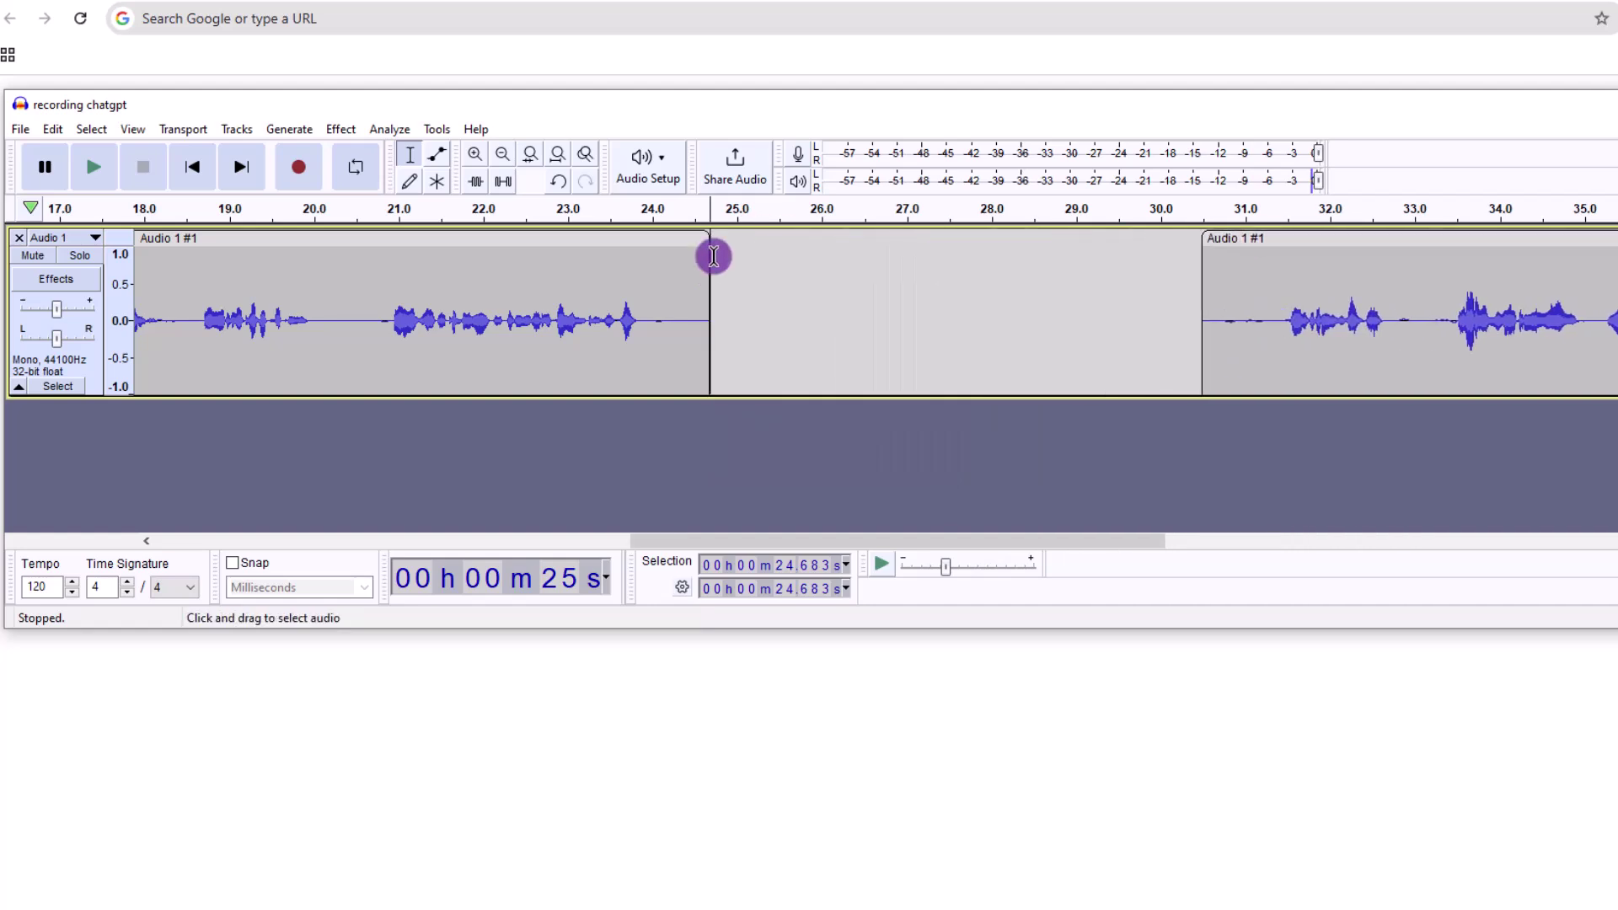
{"action": "left_click", "coordinate": [728, 240]}
{"action": "key", "text": "ctrl+v"}
{"action": "left_click_drag", "start_coordinate": [762, 242], "coordinate": [743, 242]}
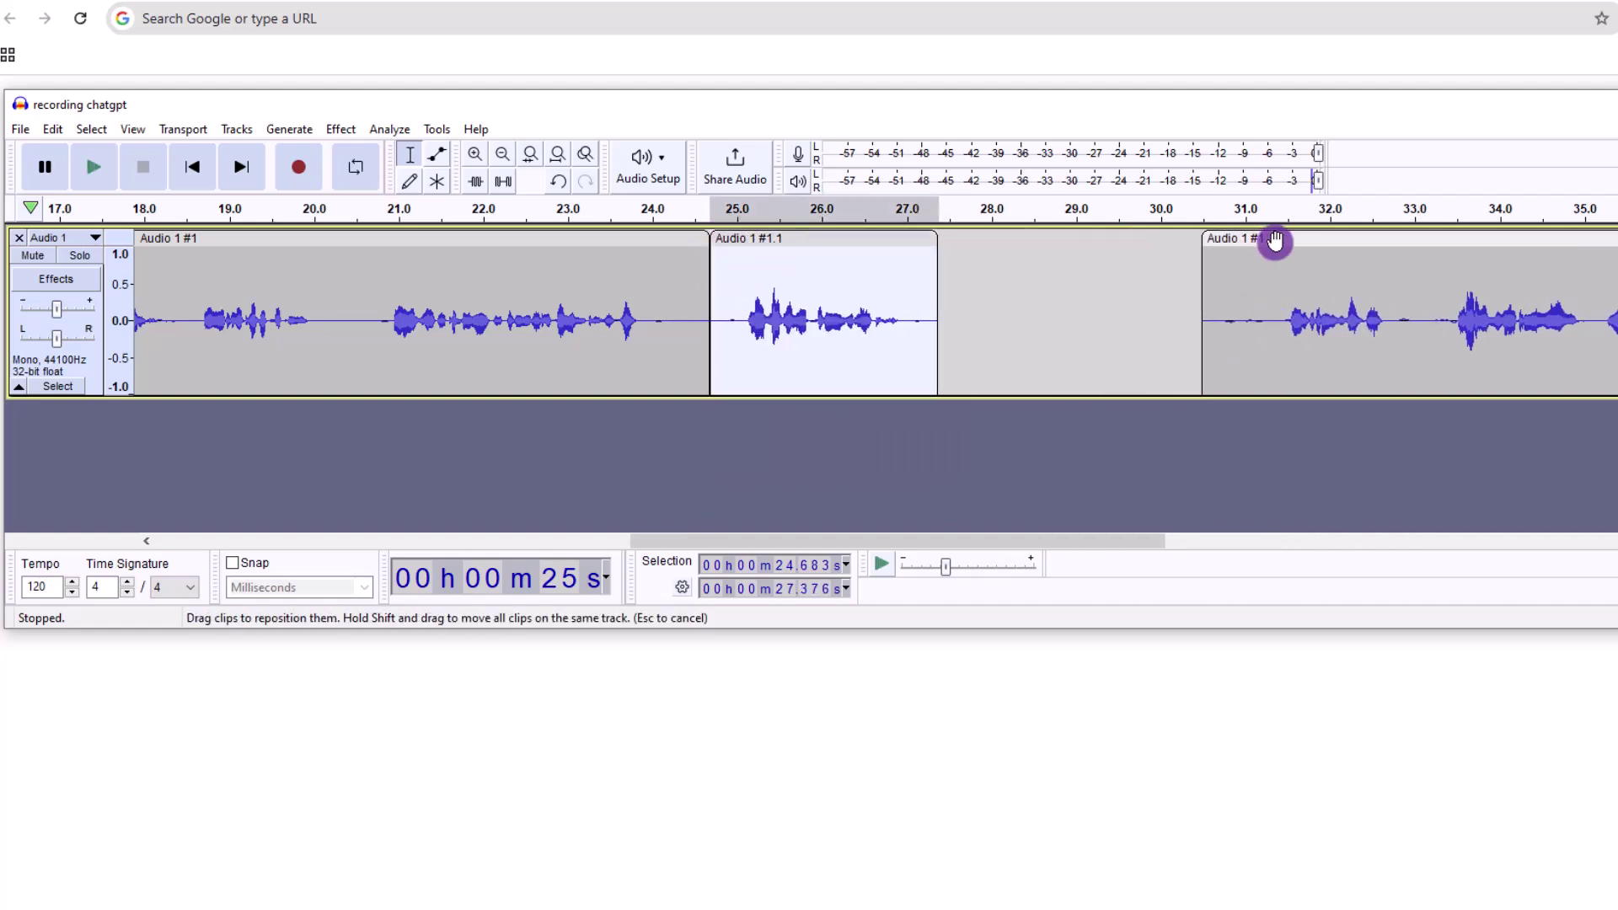
{"action": "left_click_drag", "start_coordinate": [1272, 242], "coordinate": [982, 242]}
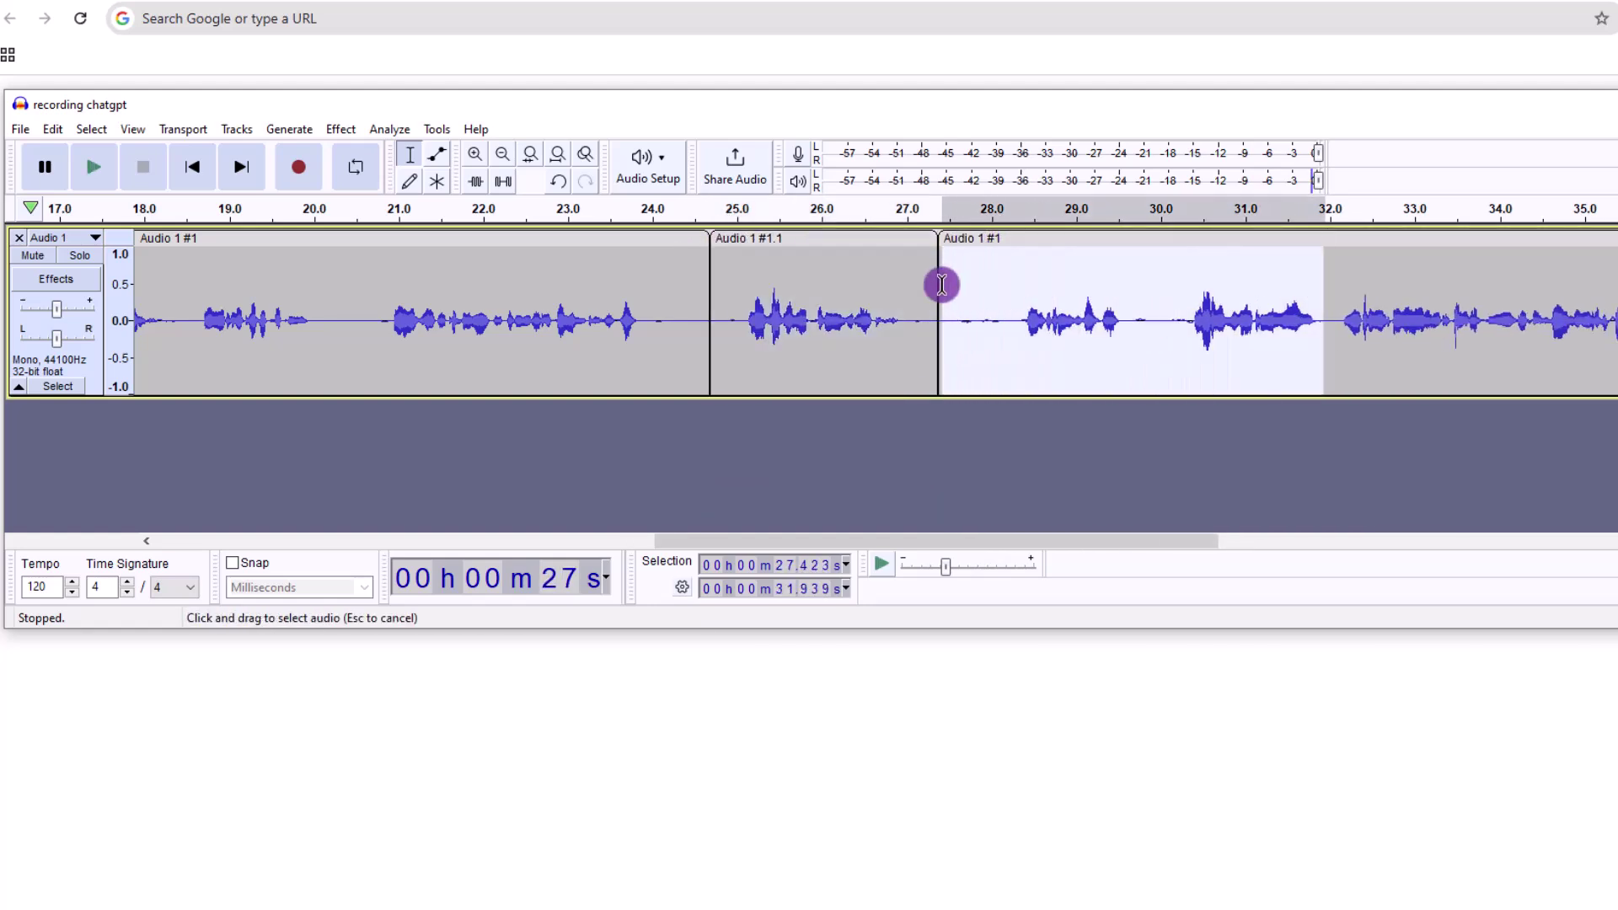